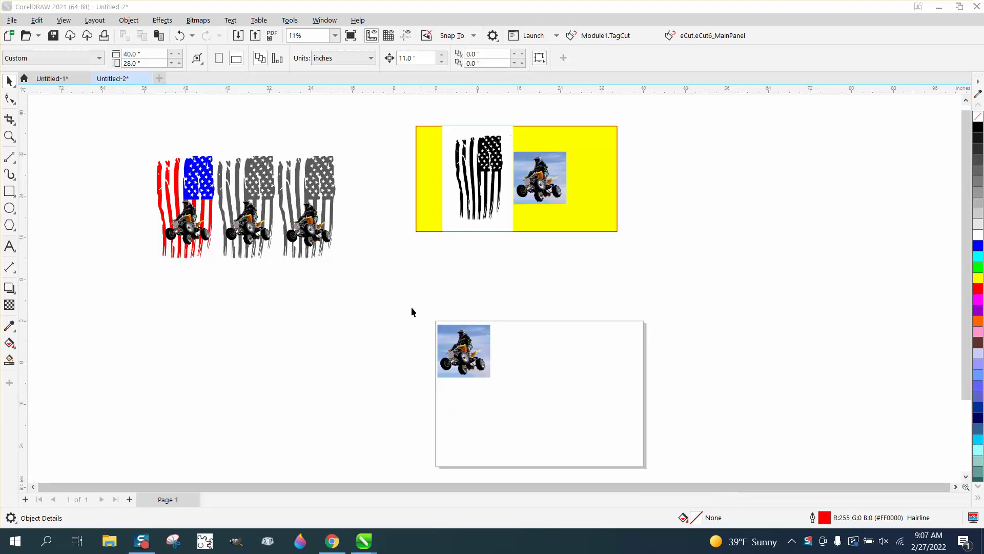
Zoom in on the yellow flag artboard, then onto the ATV rider photo on the lower page
{"action": "left_click", "coordinate": [426, 119]}
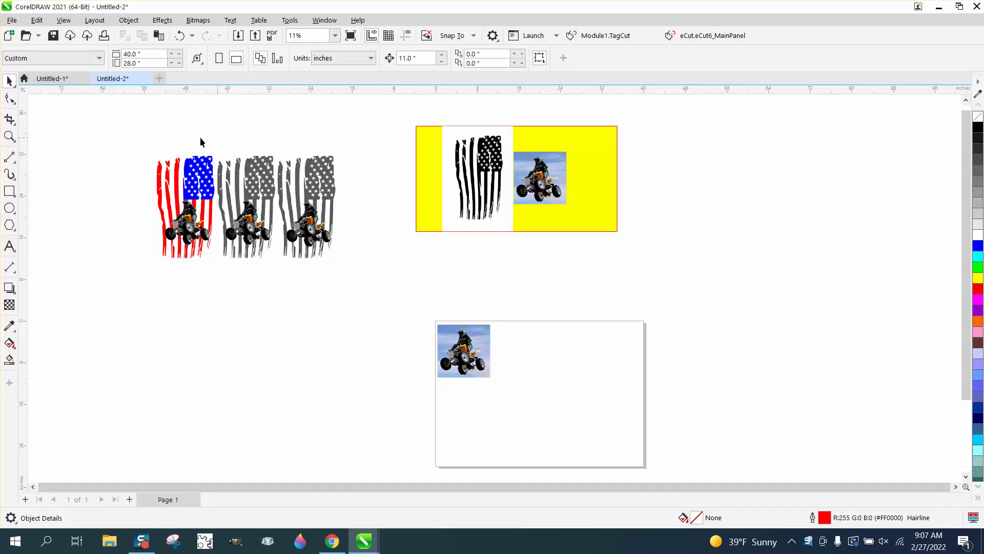
{"action": "left_click", "coordinate": [10, 138]}
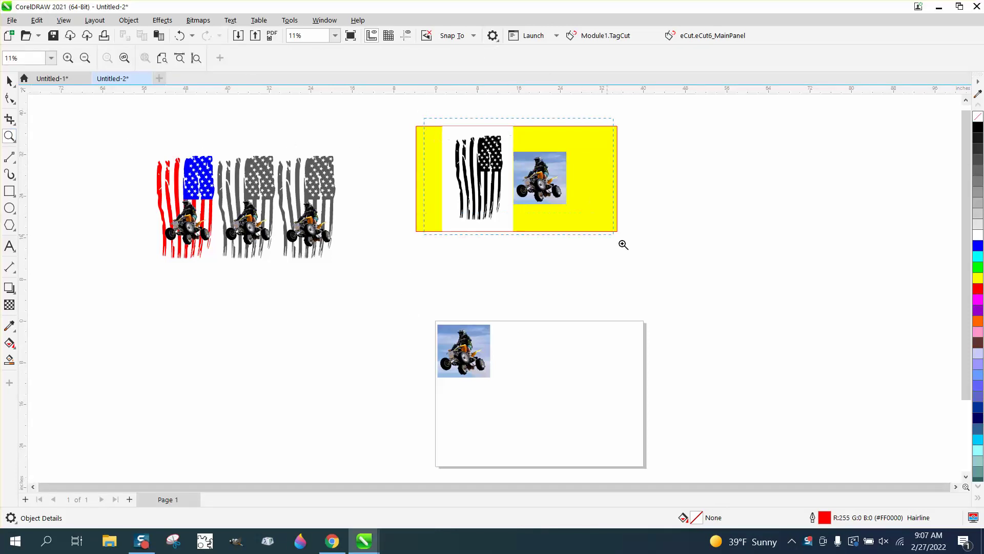
{"action": "left_click_drag", "start_coordinate": [426, 108], "coordinate": [627, 248]}
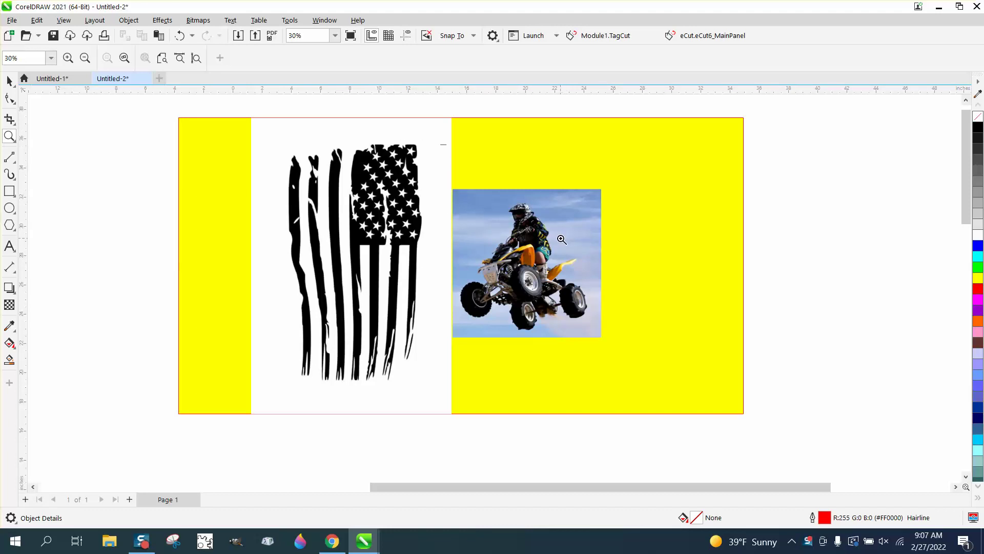
{"action": "scroll", "coordinate": [561, 237], "scroll_direction": "down", "scroll_amount": 1}
{"action": "scroll", "coordinate": [558, 238], "scroll_direction": "down", "scroll_amount": 1}
{"action": "scroll", "coordinate": [549, 242], "scroll_direction": "down", "scroll_amount": 1}
{"action": "scroll", "coordinate": [537, 246], "scroll_direction": "down", "scroll_amount": 1}
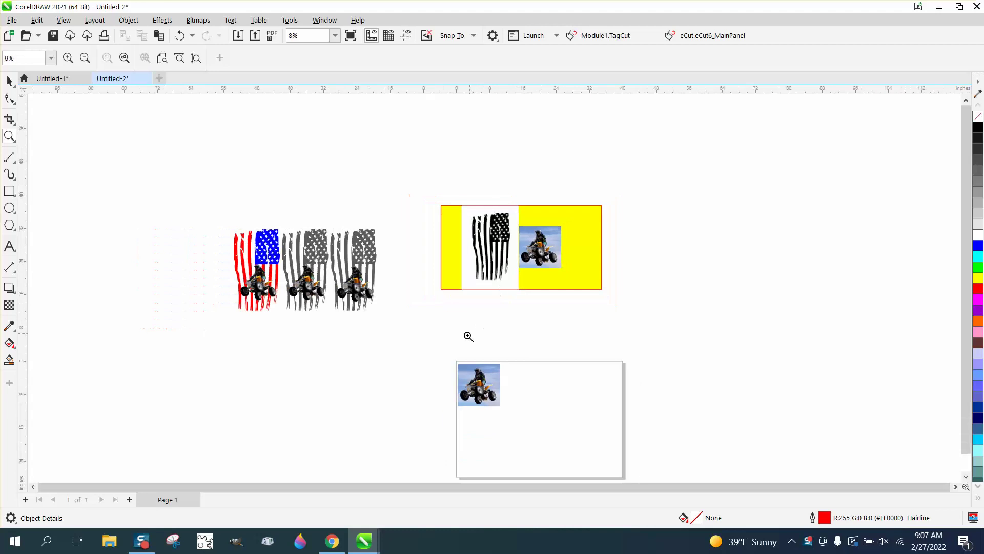
{"action": "left_click_drag", "start_coordinate": [448, 344], "coordinate": [562, 429]}
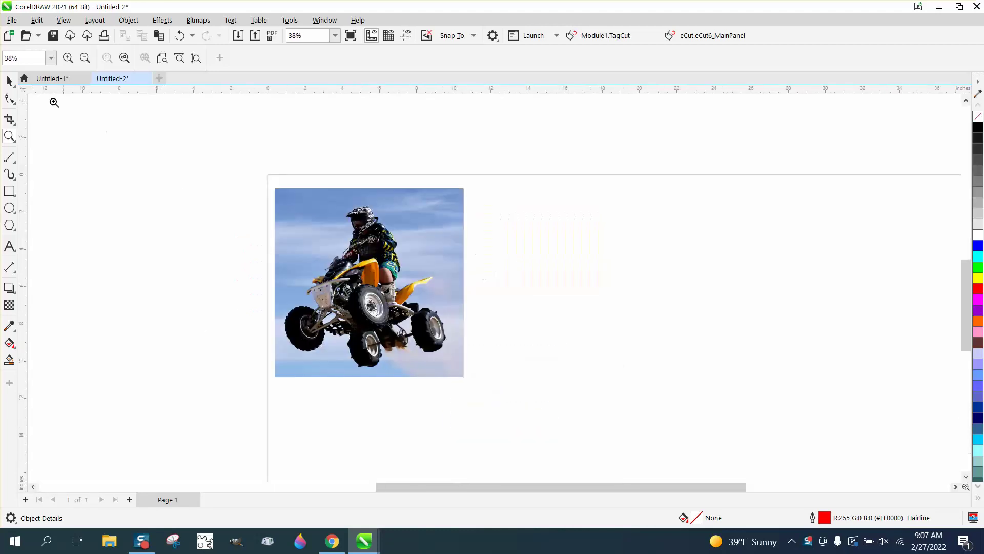
Select the ATV photo, place a copy to its left, and reselect the original
{"action": "left_click", "coordinate": [9, 82]}
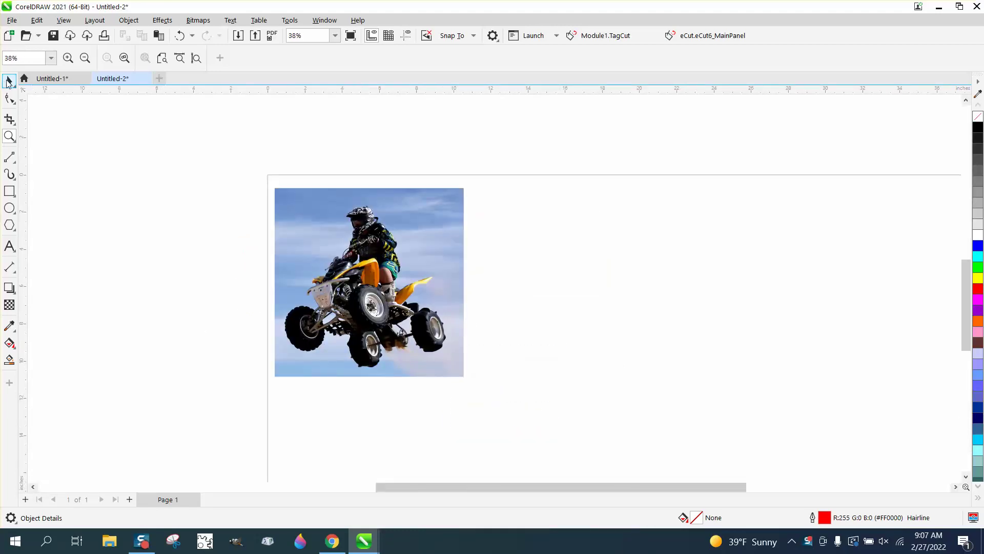
{"action": "left_click", "coordinate": [319, 202]}
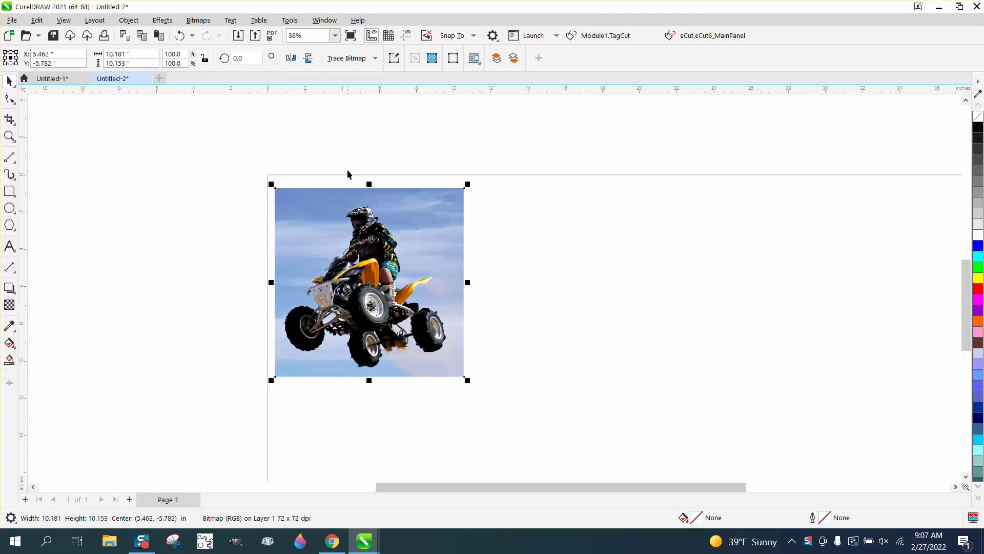
{"action": "left_click", "coordinate": [197, 118]}
{"action": "left_click", "coordinate": [411, 199]}
{"action": "left_click_drag", "start_coordinate": [370, 287], "coordinate": [153, 240]}
{"action": "left_click", "coordinate": [359, 247]}
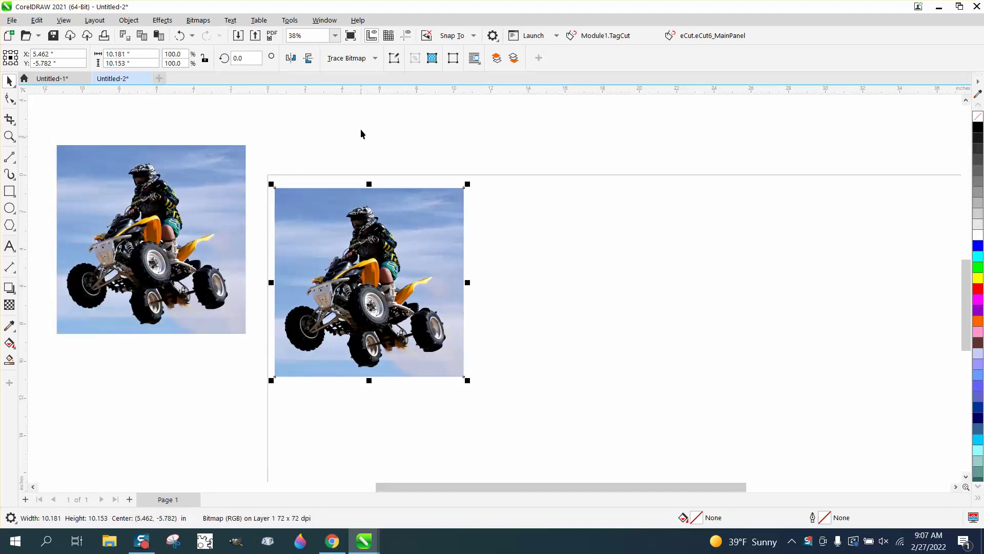
Trace the ATV photo with the Outline Trace Clipart preset and accept the PowerTRACE result
{"action": "left_click", "coordinate": [376, 58]}
{"action": "mouse_move", "coordinate": [361, 101]}
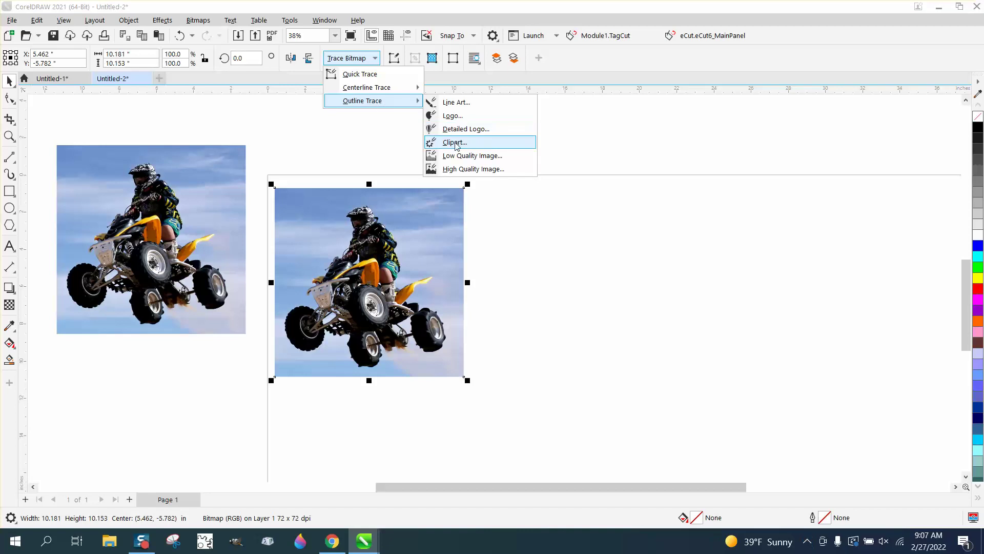
{"action": "left_click", "coordinate": [455, 144]}
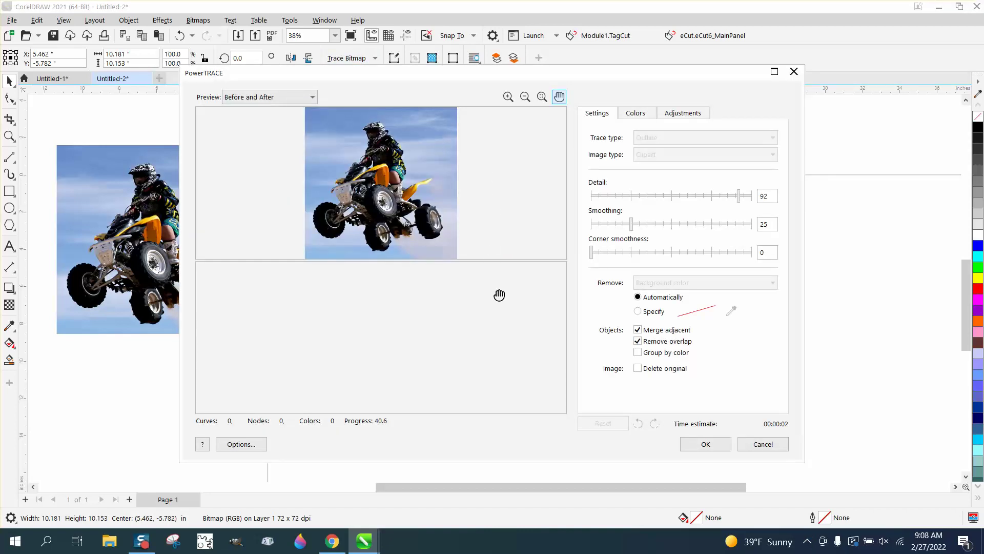
{"action": "left_click", "coordinate": [706, 445]}
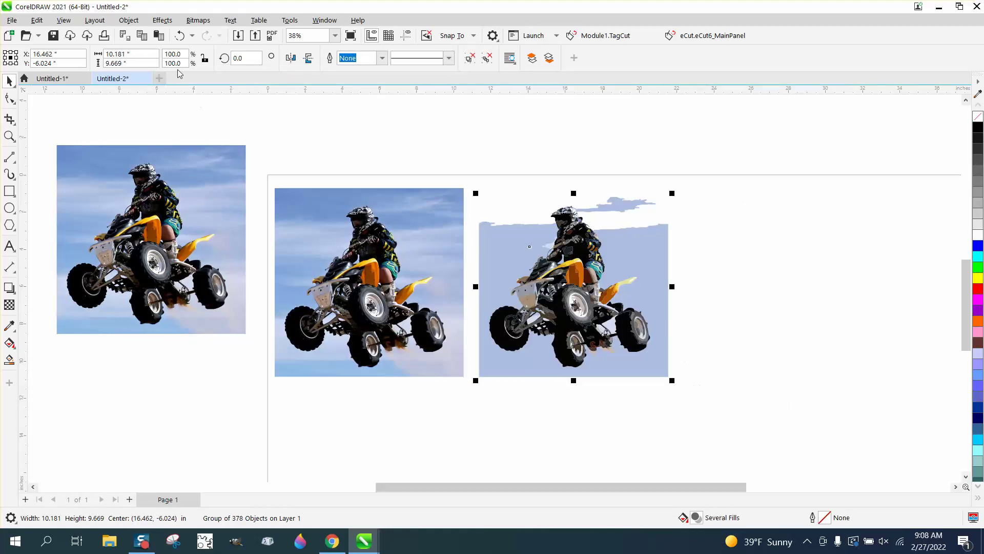
Ungroup all pieces of the traced ATV with Ungroup All
{"action": "left_click", "coordinate": [128, 20]}
{"action": "mouse_move", "coordinate": [140, 222]}
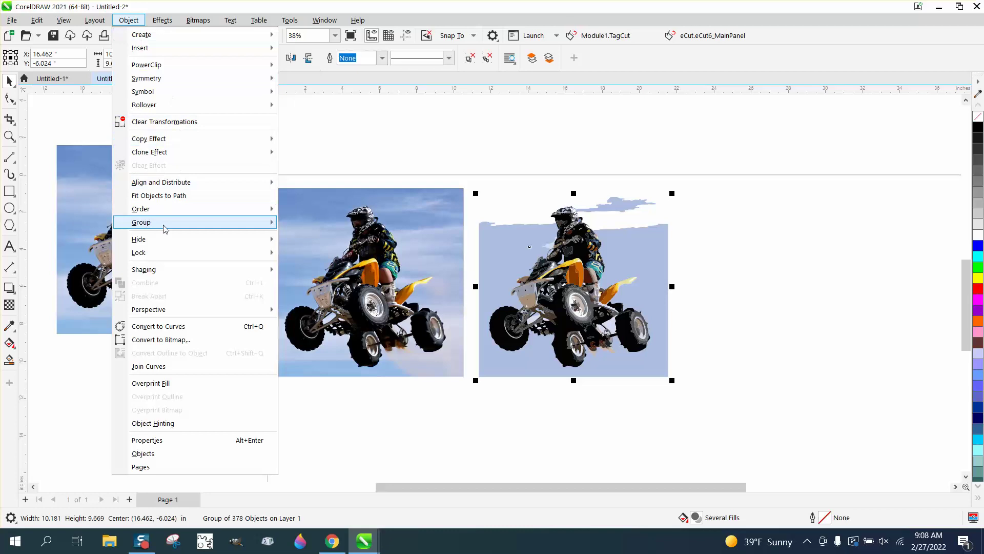
{"action": "left_click", "coordinate": [312, 238]}
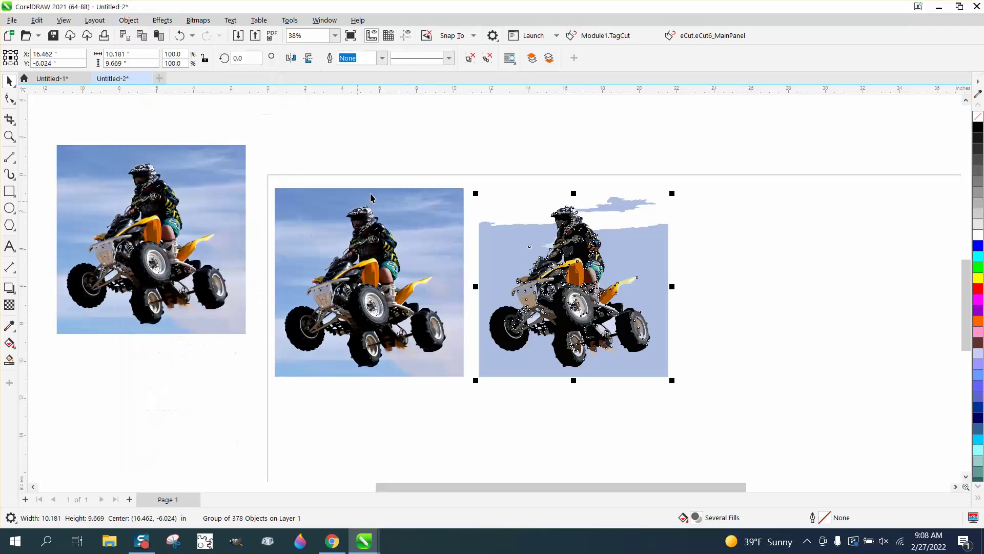
{"action": "left_click", "coordinate": [436, 138]}
Delete the light-blue background, the cloud shape and a small leftover fragment
{"action": "left_click", "coordinate": [507, 240]}
{"action": "key", "text": "Delete"}
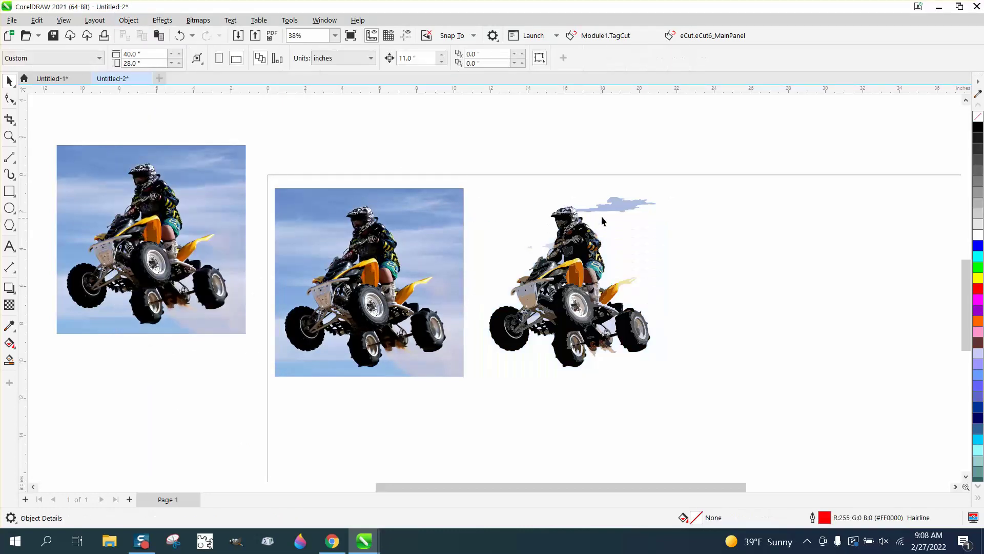
{"action": "left_click", "coordinate": [609, 206]}
{"action": "key", "text": "Delete"}
{"action": "left_click", "coordinate": [530, 248]}
{"action": "key", "text": "Delete"}
Zoom in on the wheels and delete the light-brown, light-pink and other stray fragments
{"action": "left_click", "coordinate": [10, 136]}
{"action": "left_click_drag", "start_coordinate": [472, 270], "coordinate": [700, 384]}
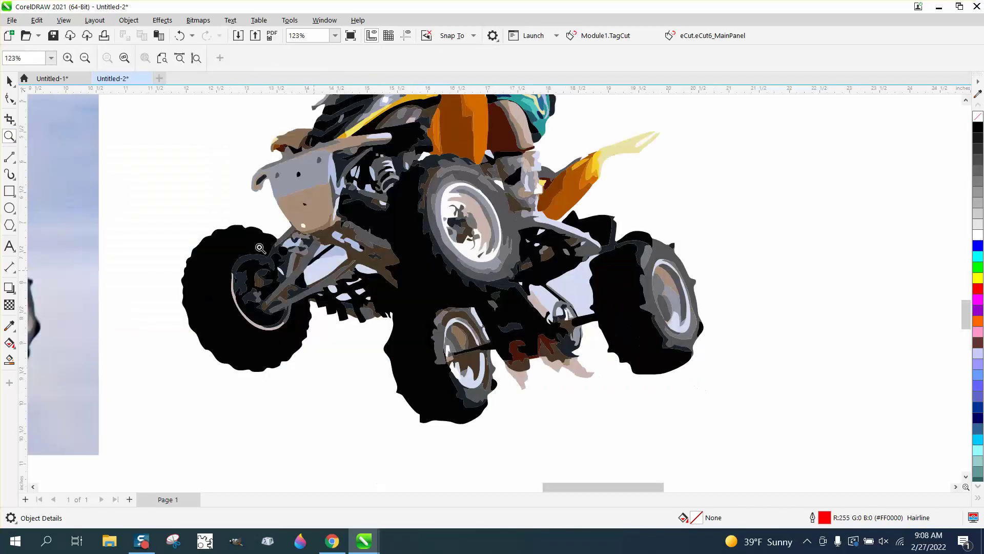
{"action": "left_click", "coordinate": [10, 80]}
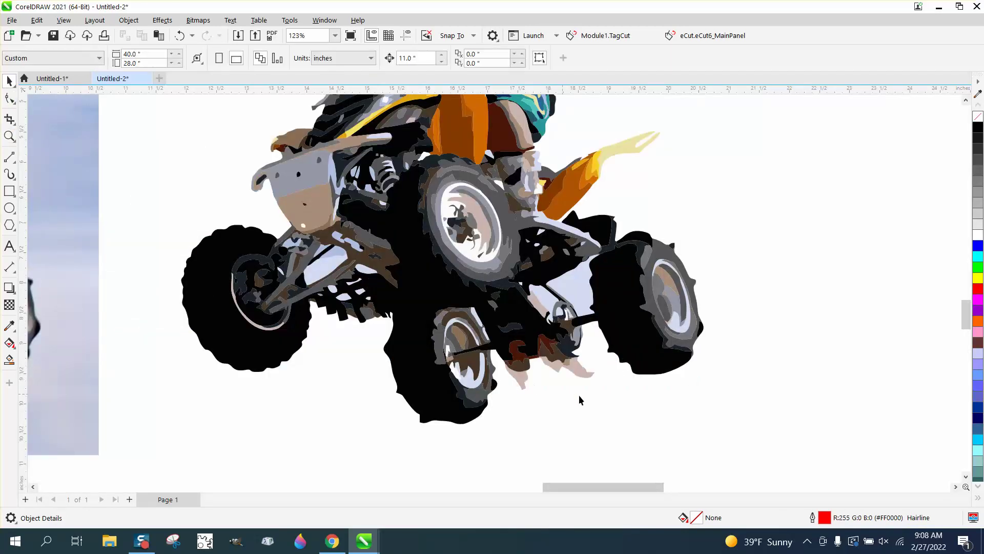
{"action": "left_click", "coordinate": [577, 373]}
{"action": "key", "text": "Delete"}
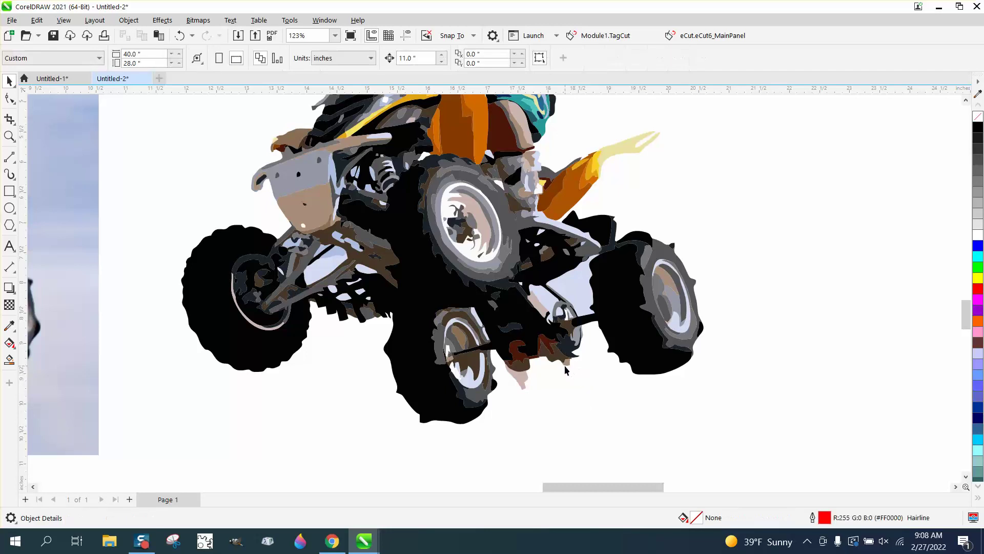
{"action": "left_click", "coordinate": [565, 370]}
{"action": "key", "text": "Delete"}
{"action": "left_click", "coordinate": [524, 384]}
{"action": "key", "text": "Delete"}
{"action": "left_click", "coordinate": [544, 311]}
{"action": "key", "text": "Delete"}
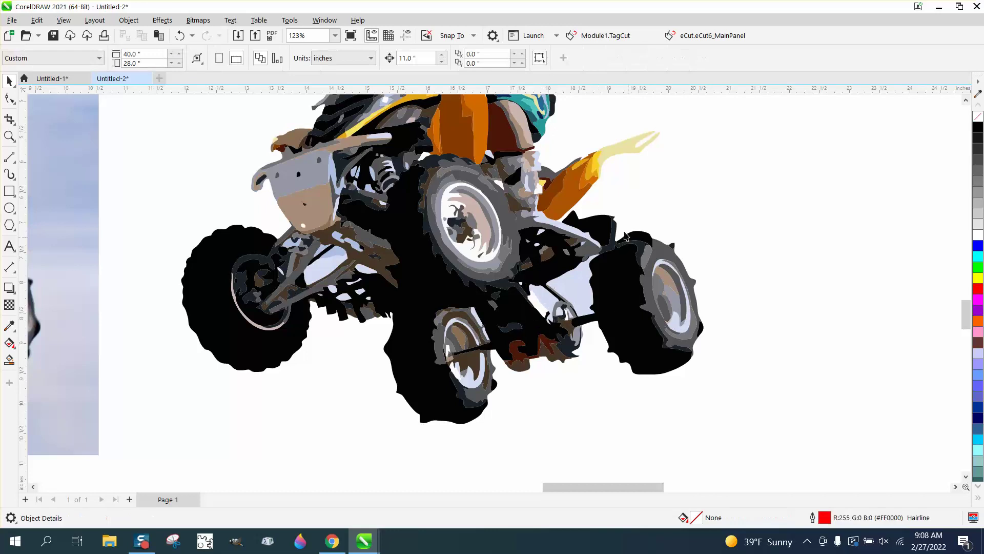
{"action": "scroll", "coordinate": [630, 172], "scroll_direction": "down", "scroll_amount": 1}
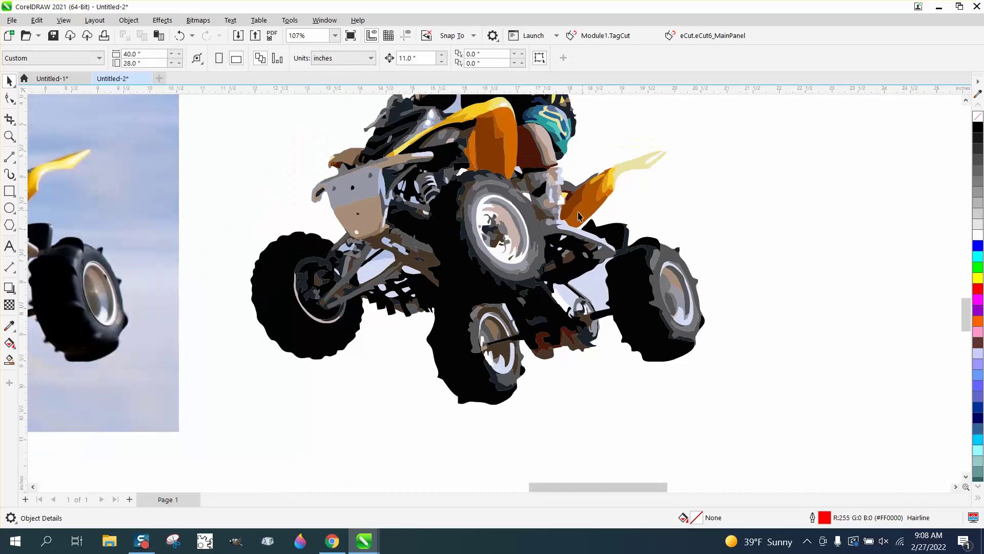
Delete the cluster of small stray fragments along the ATV's left underside
{"action": "left_click", "coordinate": [386, 262]}
{"action": "key", "text": "Delete"}
{"action": "left_click", "coordinate": [397, 252]}
{"action": "key", "text": "Delete"}
{"action": "left_click", "coordinate": [398, 252]}
{"action": "key", "text": "Delete"}
{"action": "left_click", "coordinate": [391, 247]}
{"action": "key", "text": "Delete"}
{"action": "left_click", "coordinate": [374, 256]}
{"action": "key", "text": "Delete"}
{"action": "left_click", "coordinate": [351, 254]}
{"action": "key", "text": "Delete"}
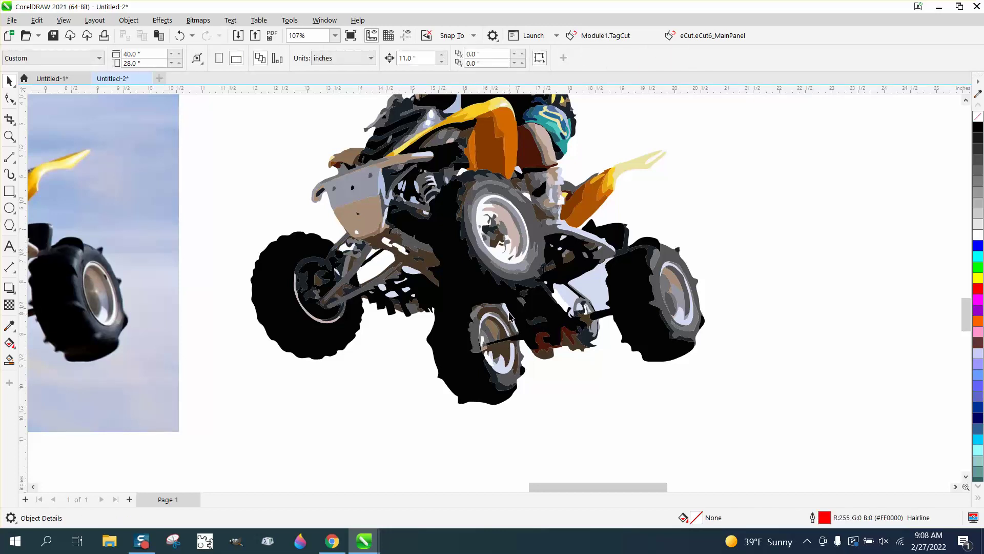
Delete the remaining fragments near the wheels and the tiny light-blue pieces above
{"action": "left_click", "coordinate": [510, 315]}
{"action": "key", "text": "Delete"}
{"action": "left_click", "coordinate": [566, 302]}
{"action": "key", "text": "Delete"}
{"action": "scroll", "coordinate": [603, 391], "scroll_direction": "down", "scroll_amount": 1}
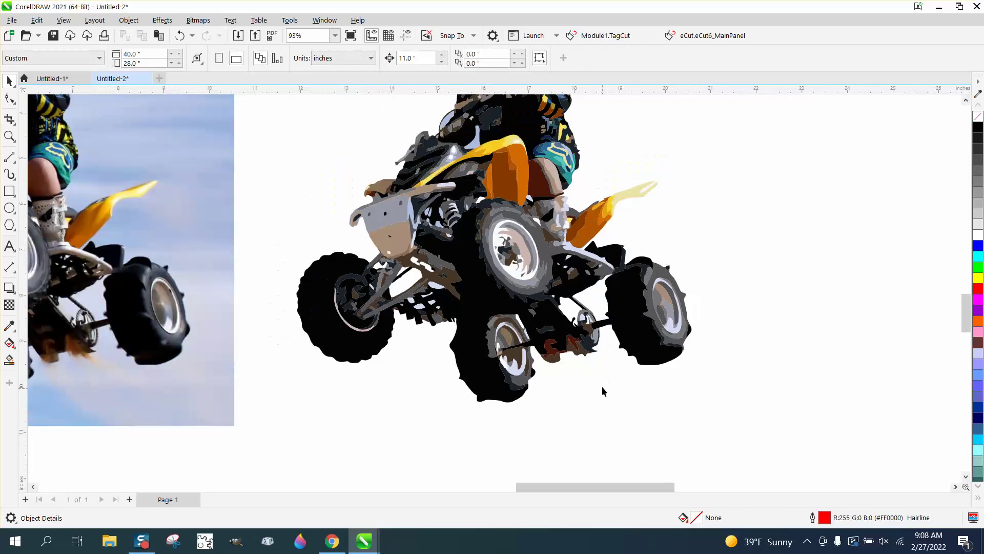
{"action": "left_click", "coordinate": [529, 199]}
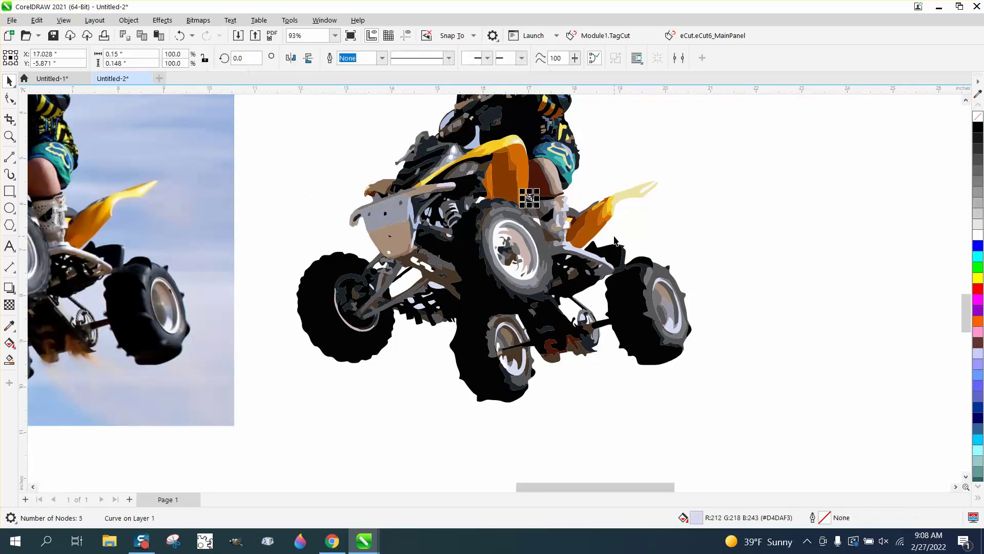
{"action": "key", "text": "Delete"}
{"action": "scroll", "coordinate": [659, 277], "scroll_direction": "down", "scroll_amount": 1}
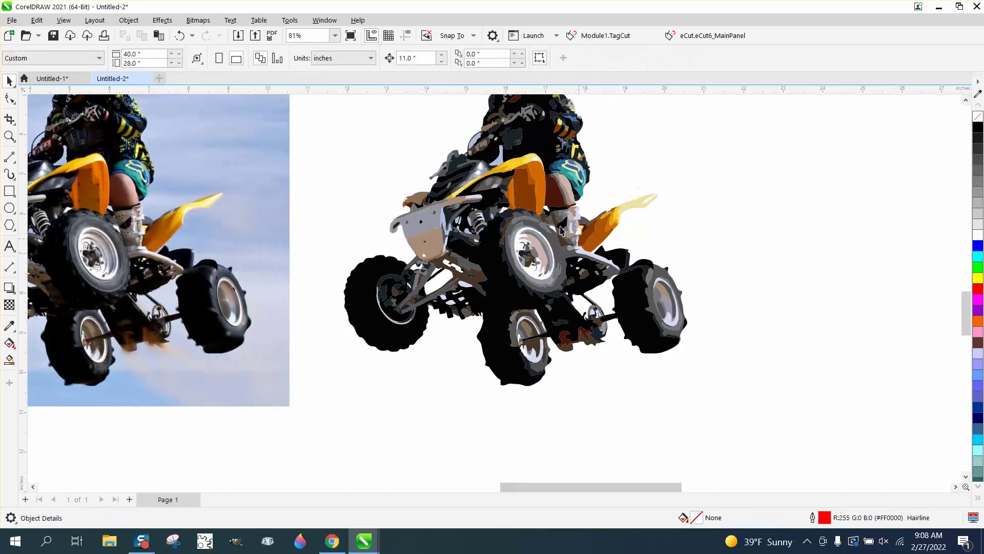
{"action": "left_click", "coordinate": [479, 146]}
{"action": "key", "text": "Delete"}
{"action": "left_click", "coordinate": [501, 160]}
{"action": "key", "text": "Delete"}
{"action": "scroll", "coordinate": [513, 251], "scroll_direction": "down", "scroll_amount": 2}
{"action": "scroll", "coordinate": [511, 251], "scroll_direction": "down", "scroll_amount": 2}
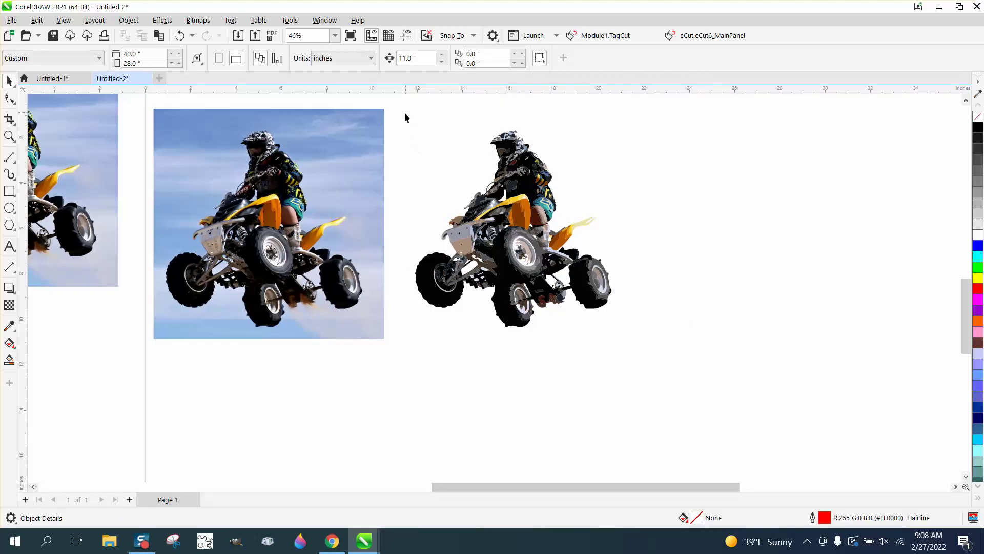
Combine all traced ATV pieces into one red-outlined curve and nudge it right
{"action": "left_click_drag", "start_coordinate": [700, 357], "coordinate": [700, 358]}
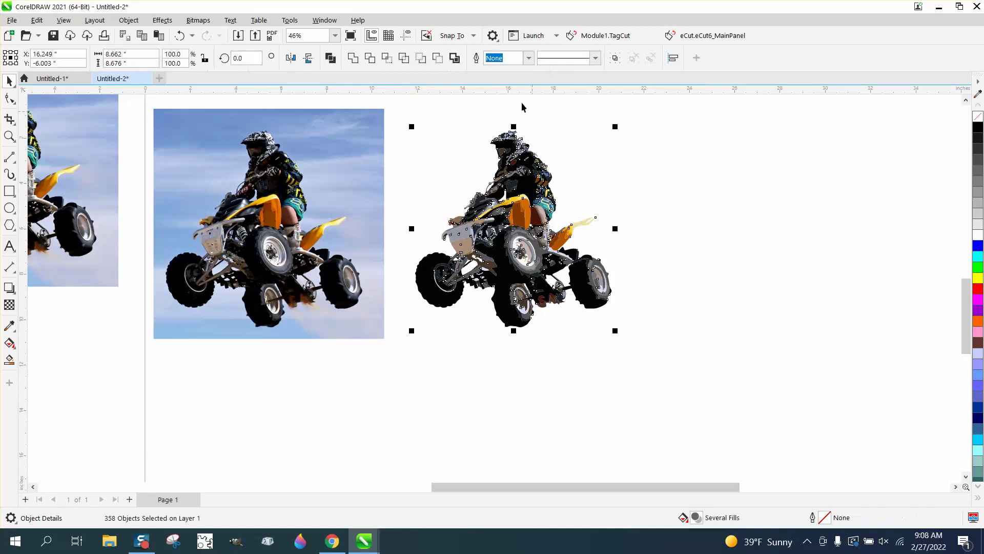
{"action": "left_click", "coordinate": [454, 59]}
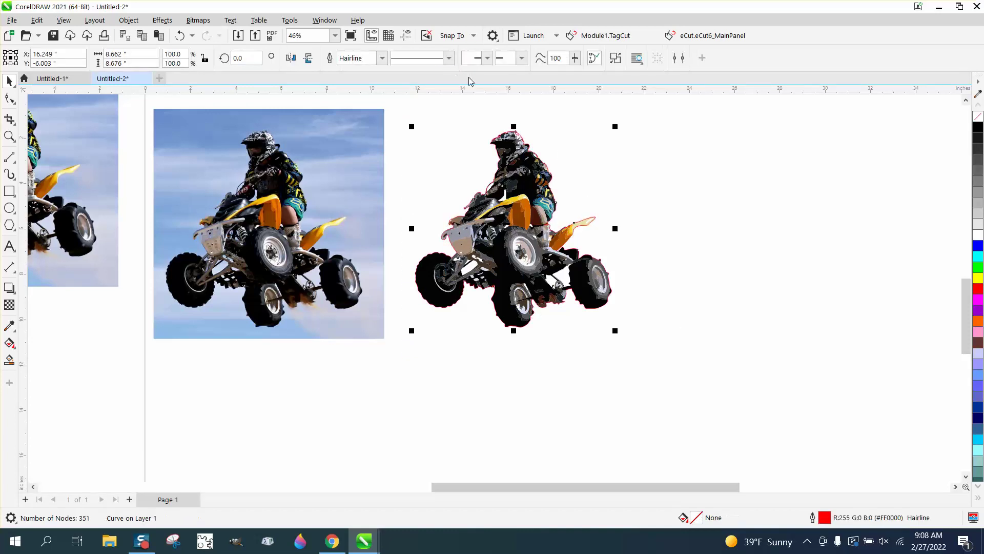
{"action": "key", "text": "shift+Right"}
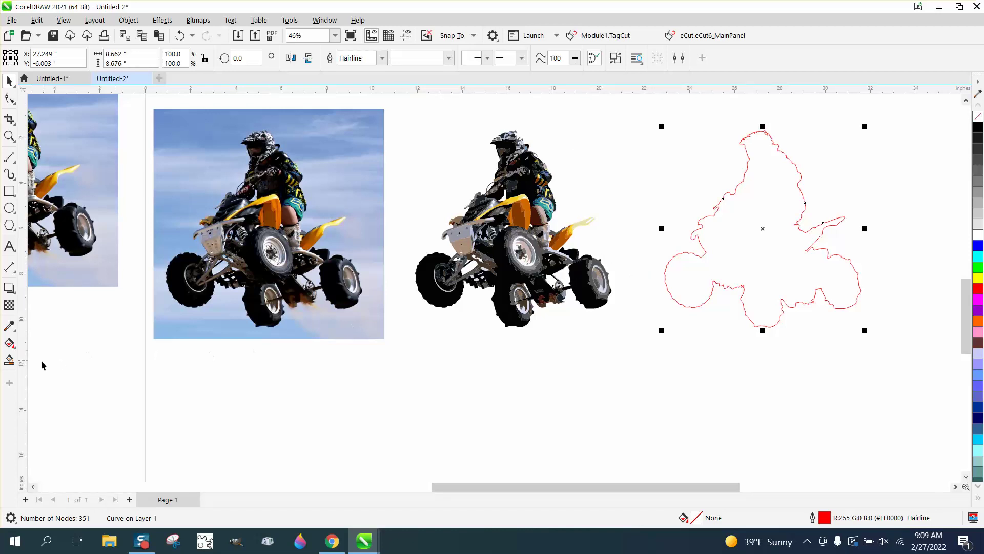
Smart Fill three enclosed gaps inside the ATV outline with red
{"action": "left_click", "coordinate": [15, 362]}
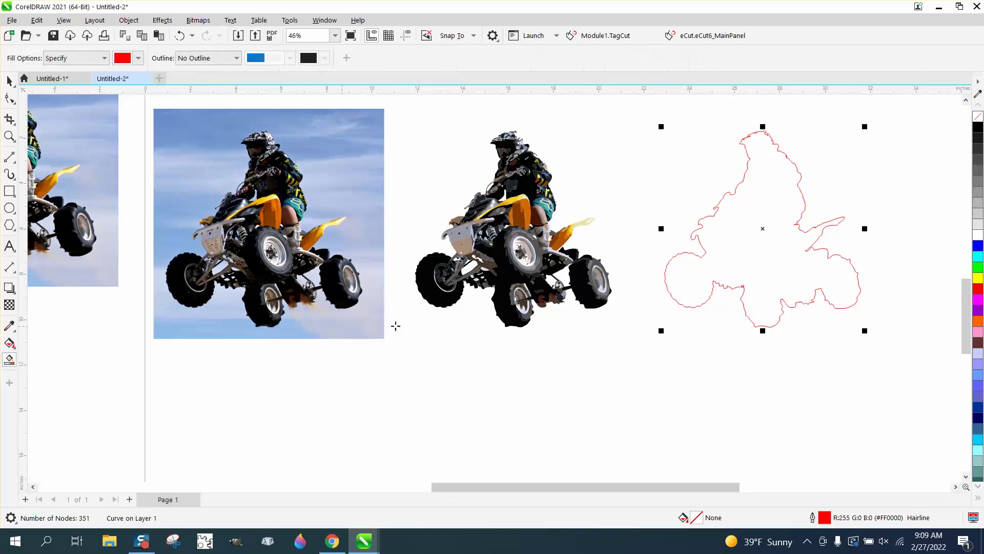
{"action": "left_click", "coordinate": [568, 278]}
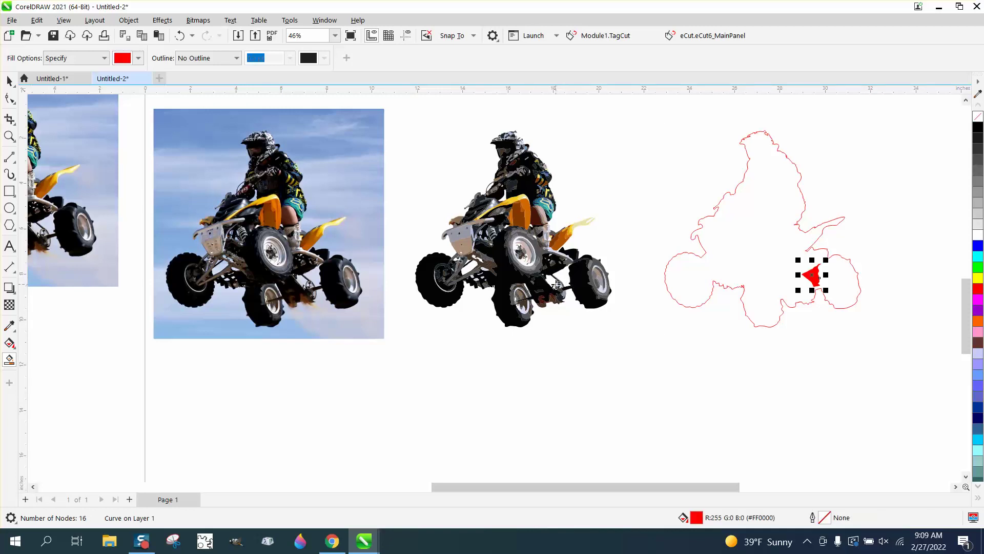
{"action": "left_click", "coordinate": [552, 283]}
{"action": "left_click", "coordinate": [471, 268]}
Zoom into the quad's lower body and red-fill five more small gaps near the rider and front wheel
{"action": "left_click", "coordinate": [9, 136]}
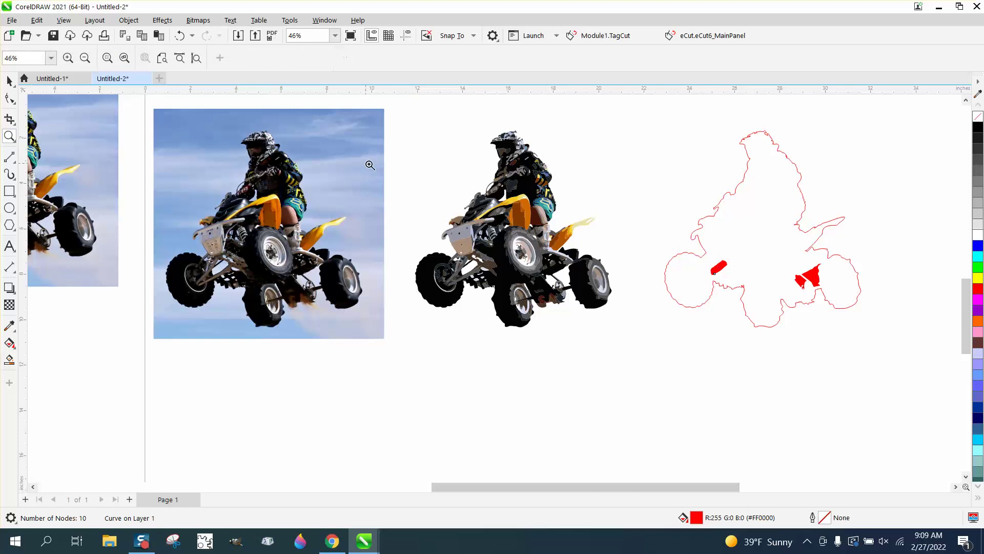
{"action": "left_click_drag", "start_coordinate": [392, 168], "coordinate": [652, 339]}
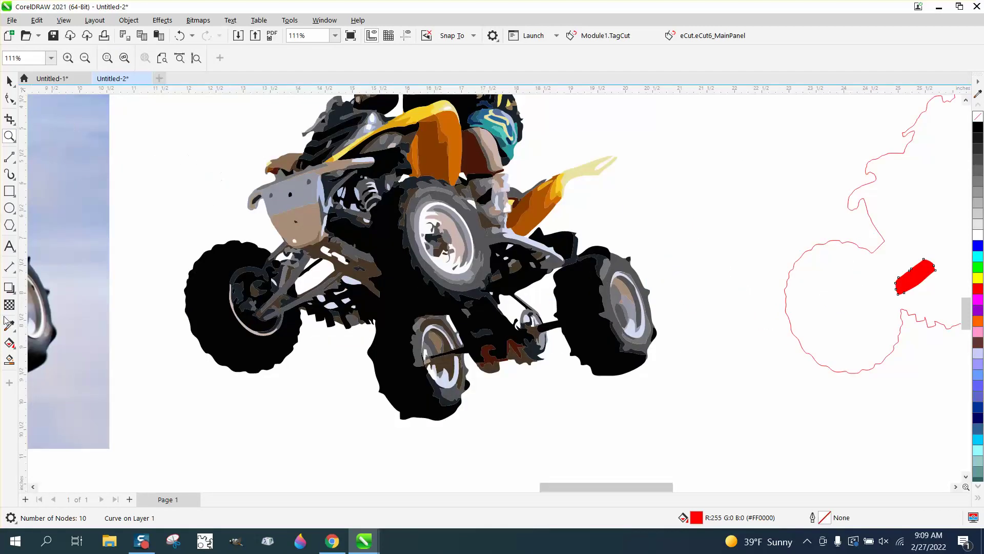
{"action": "left_click", "coordinate": [9, 359]}
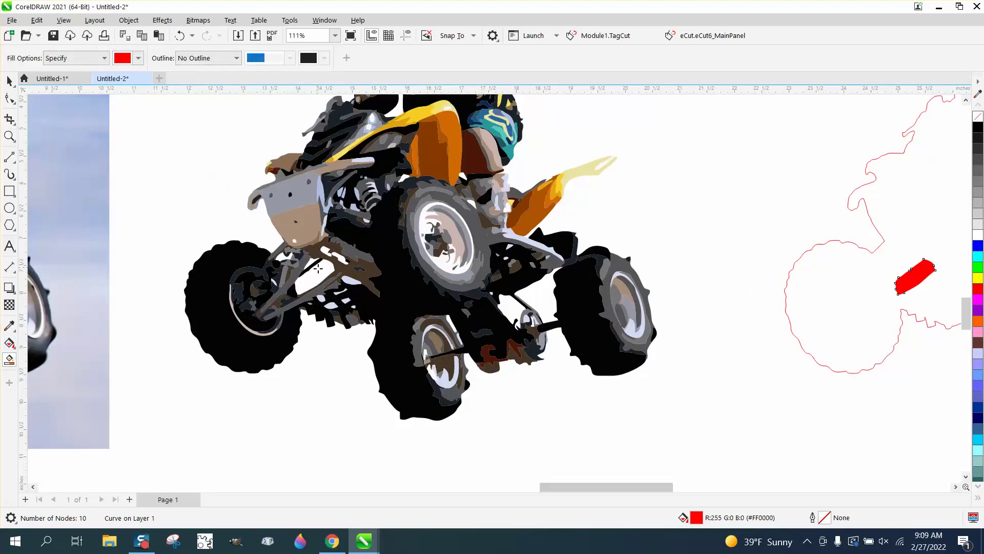
{"action": "scroll", "coordinate": [454, 303], "scroll_direction": "down", "scroll_amount": 1}
{"action": "left_click", "coordinate": [416, 159]}
{"action": "scroll", "coordinate": [530, 303], "scroll_direction": "down", "scroll_amount": 1}
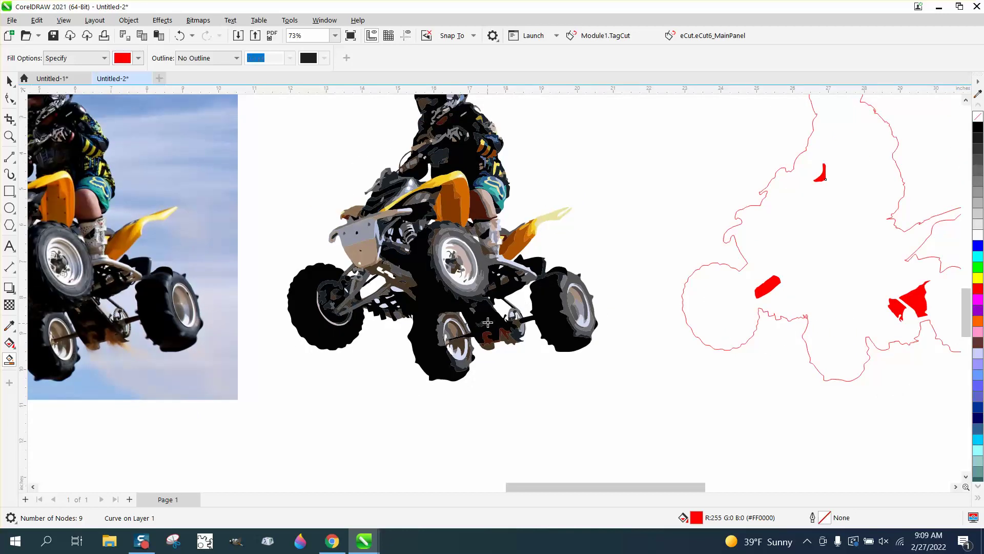
{"action": "left_click", "coordinate": [462, 316]}
{"action": "left_click", "coordinate": [386, 270]}
{"action": "left_click", "coordinate": [380, 270]}
{"action": "left_click", "coordinate": [405, 159]}
{"action": "scroll", "coordinate": [413, 210], "scroll_direction": "down", "scroll_amount": 1}
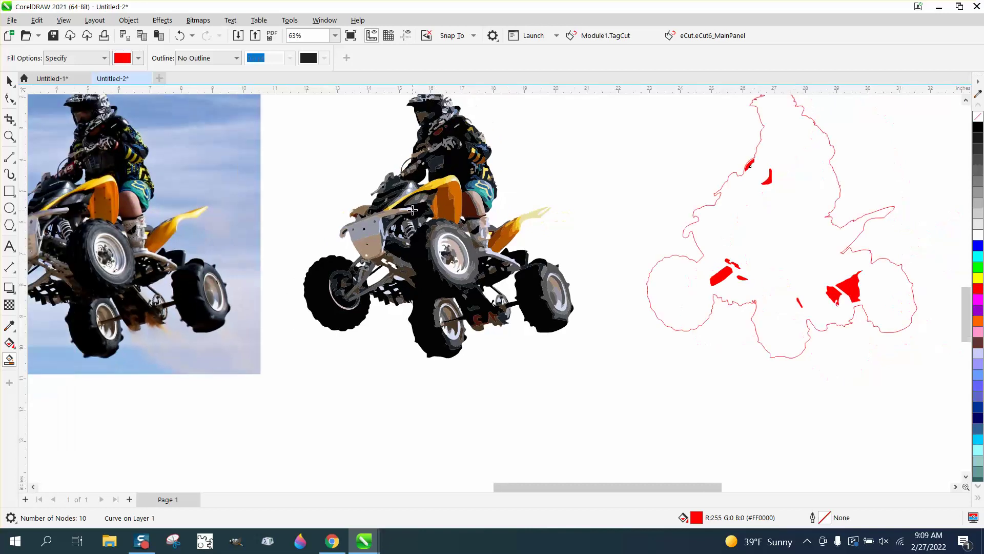
{"action": "scroll", "coordinate": [413, 210], "scroll_direction": "down", "scroll_amount": 1}
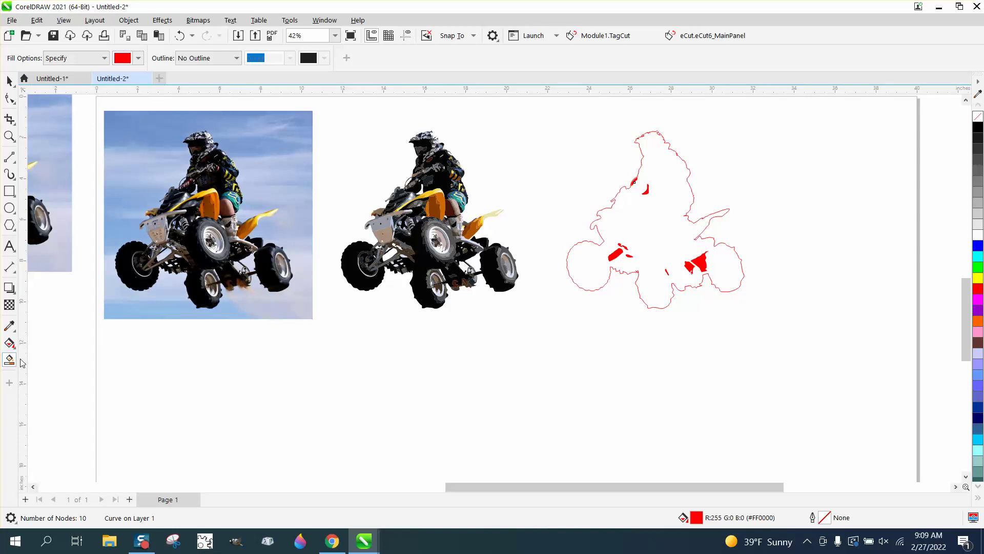
Smart Fill the whole ATV outline with blue and drag the silhouette to the right
{"action": "left_click", "coordinate": [138, 58]}
{"action": "left_click", "coordinate": [176, 134]}
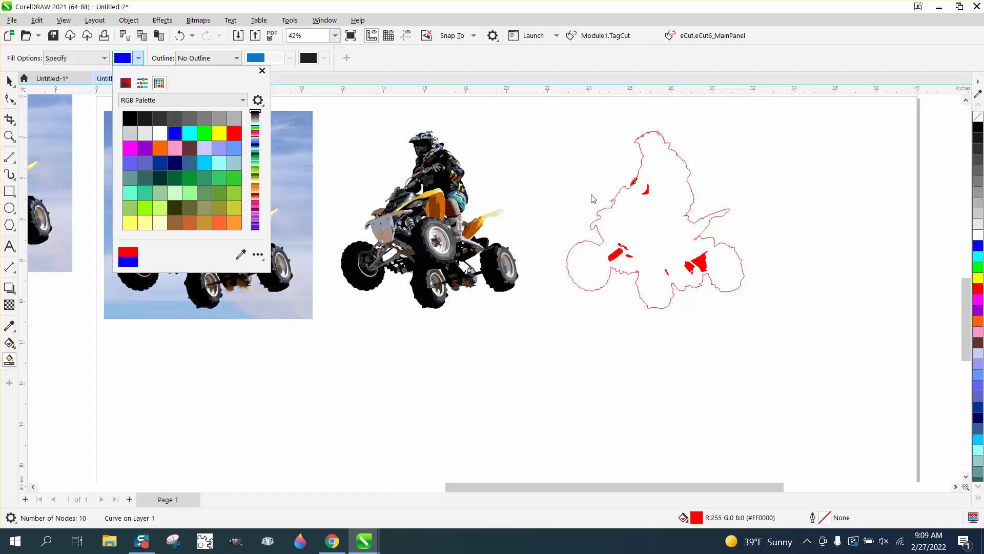
{"action": "left_click", "coordinate": [627, 212]}
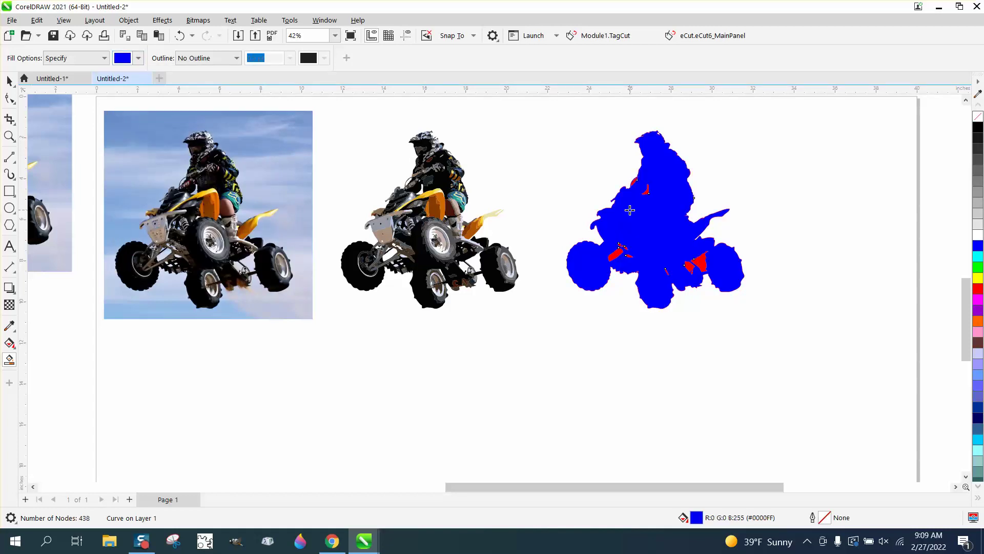
{"action": "left_click_drag", "start_coordinate": [630, 209], "coordinate": [855, 208]}
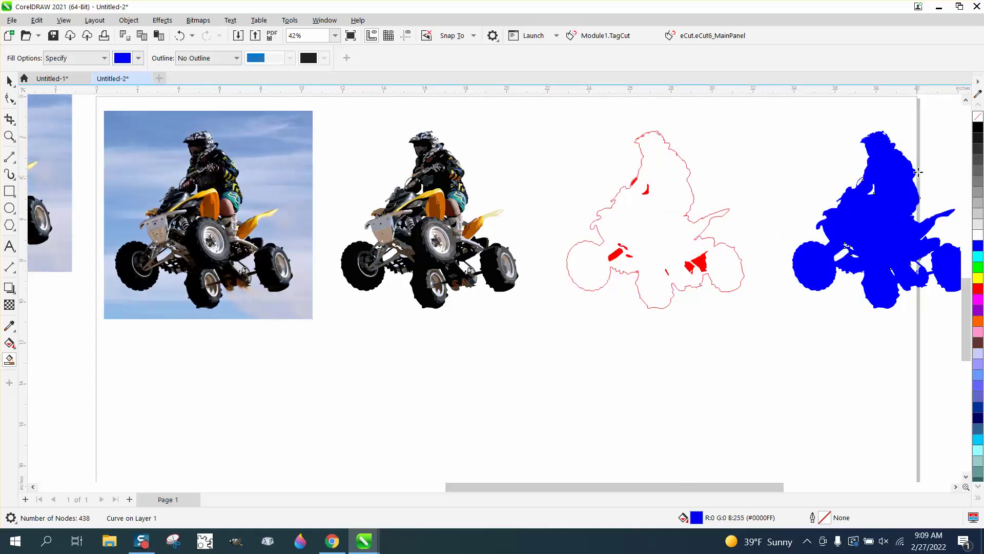
Give the moved shape a black outline and solid blue fill, then nudge it left onto the photo
{"action": "left_click", "coordinate": [977, 117]}
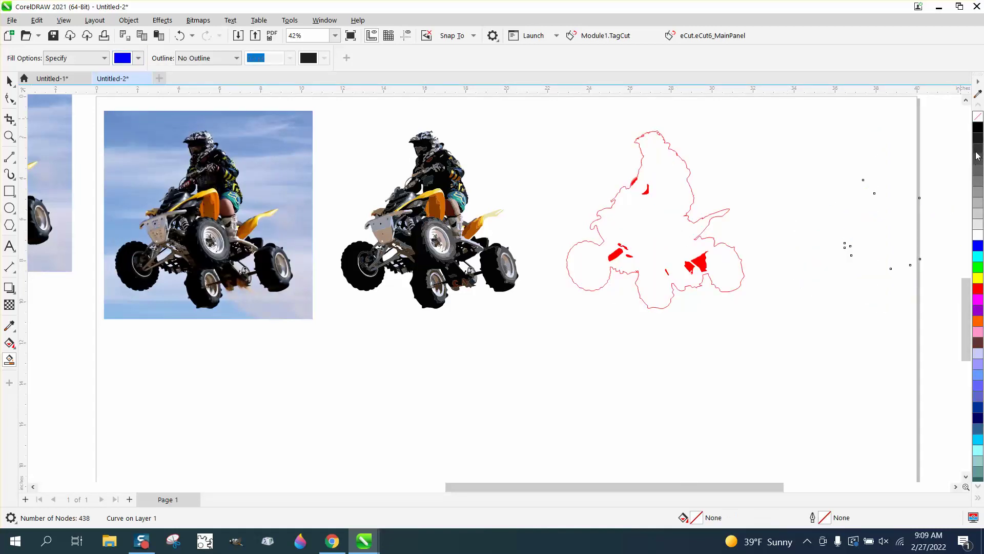
{"action": "right_click", "coordinate": [978, 127]}
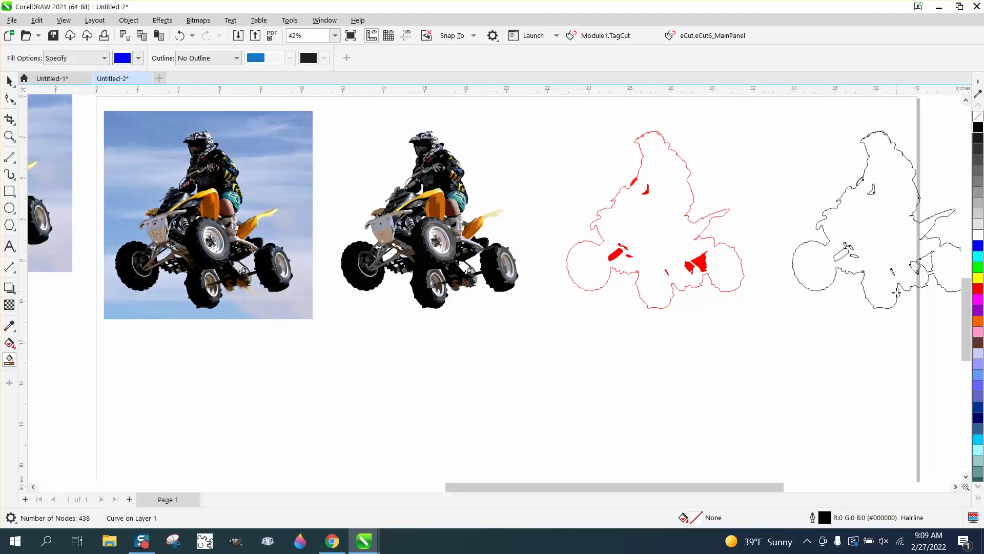
{"action": "scroll", "coordinate": [809, 318], "scroll_direction": "down", "scroll_amount": 1}
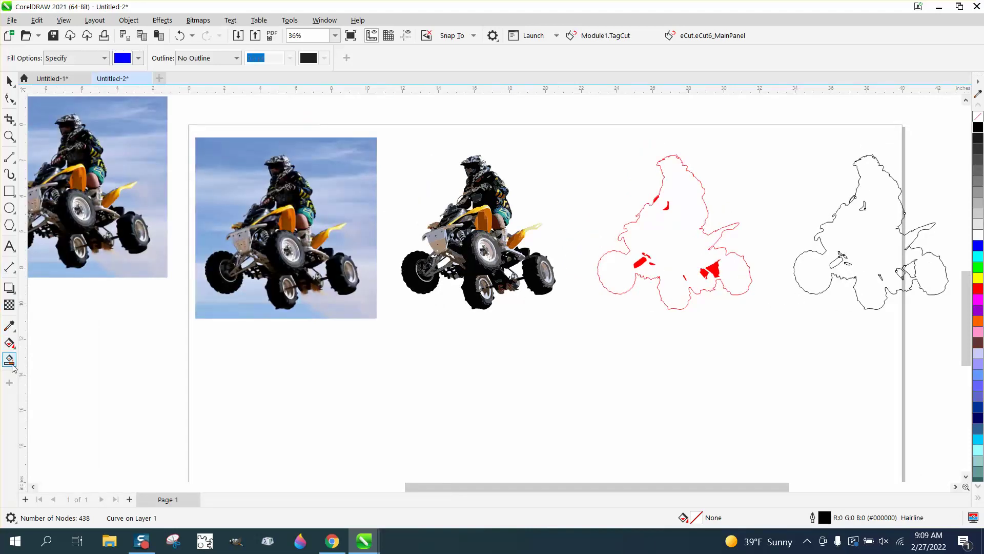
{"action": "left_click", "coordinate": [868, 250]}
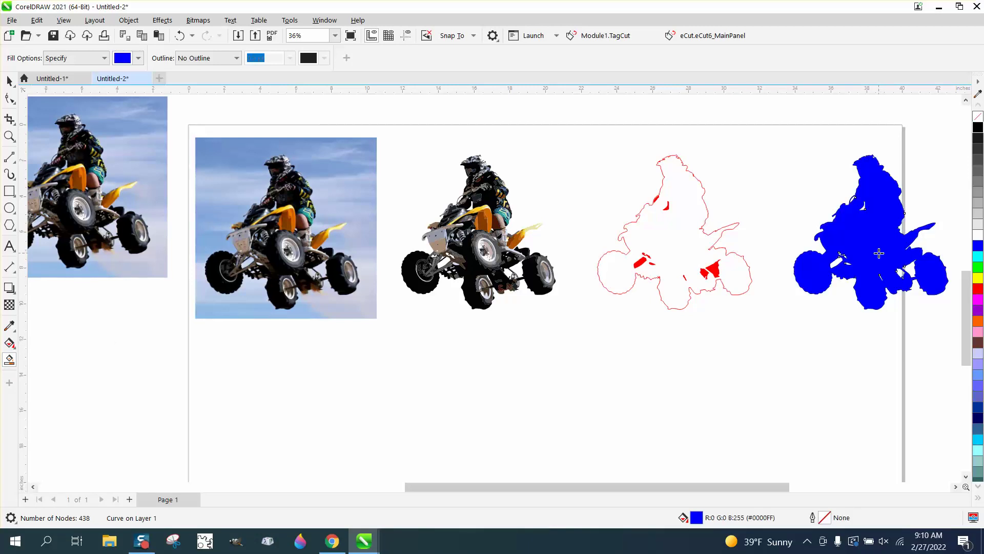
{"action": "key", "text": "shift+Left"}
{"action": "key", "text": "shift+Left"}
{"action": "key", "text": "shift+Left"}
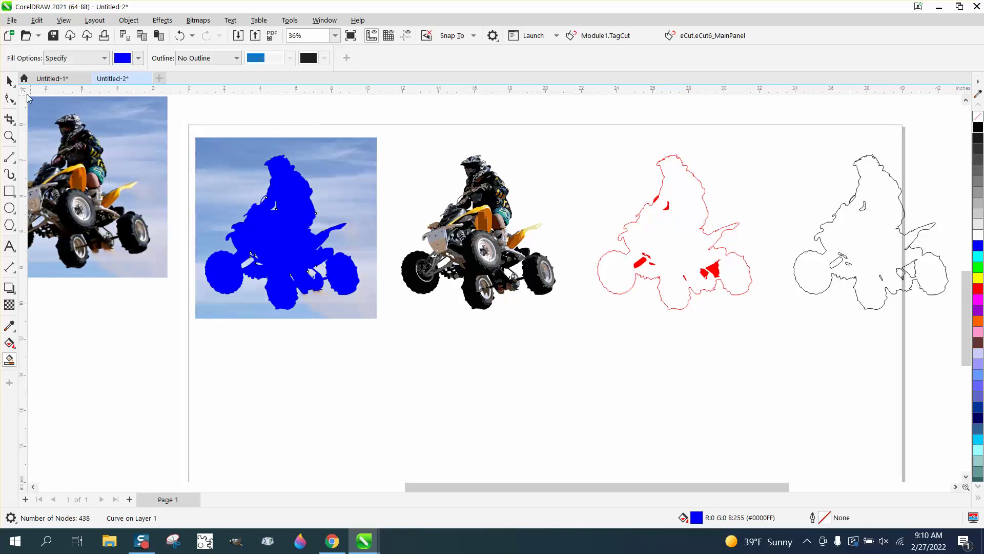
Intersect the blue silhouette with the sky photo and nudge the rider cutout down
{"action": "left_click", "coordinate": [9, 80]}
{"action": "mouse_move", "coordinate": [178, 112]}
{"action": "left_mouse_down"}
{"action": "mouse_move", "coordinate": [197, 176]}
{"action": "mouse_move", "coordinate": [393, 335]}
{"action": "left_mouse_up"}
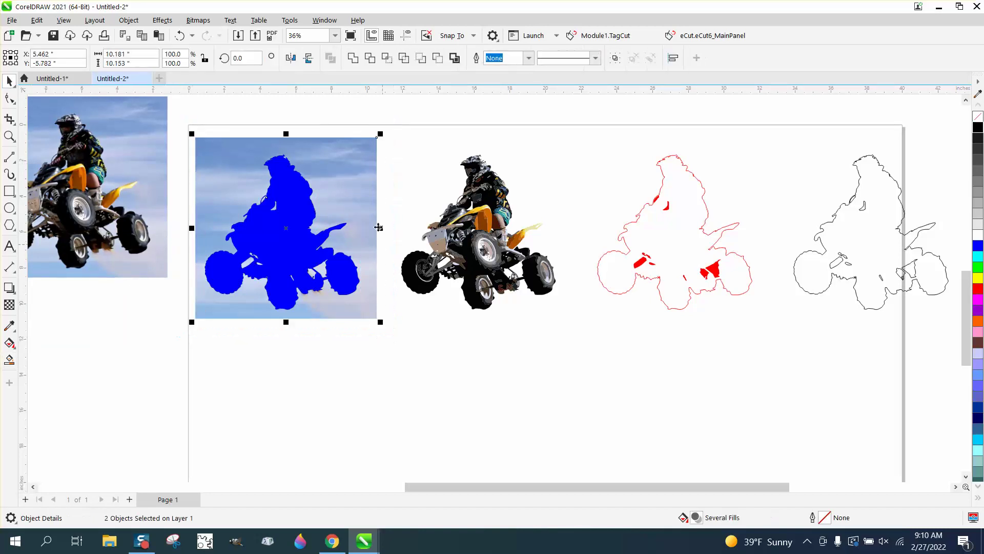
{"action": "left_click", "coordinate": [387, 59]}
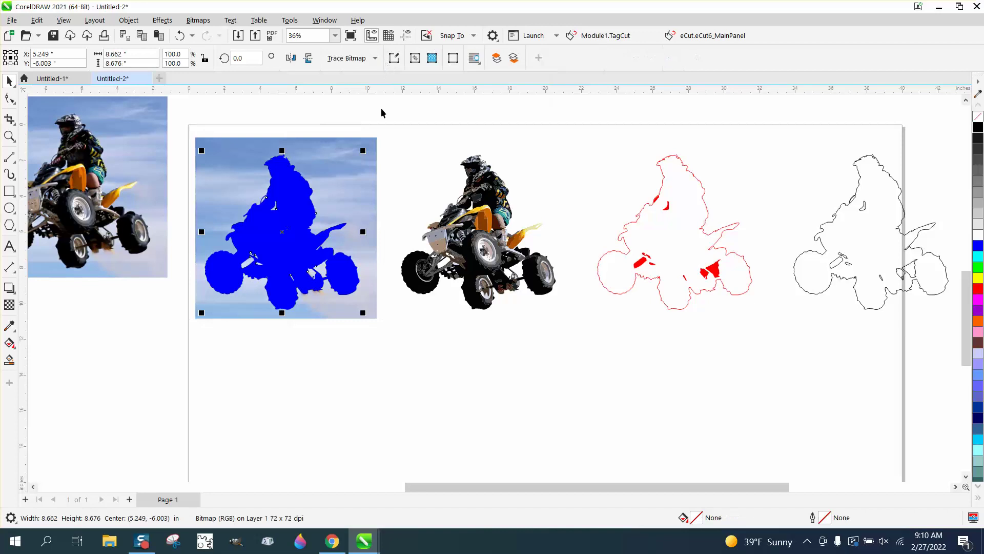
{"action": "key", "text": "Down"}
{"action": "scroll", "coordinate": [388, 344], "scroll_direction": "down", "scroll_amount": 1}
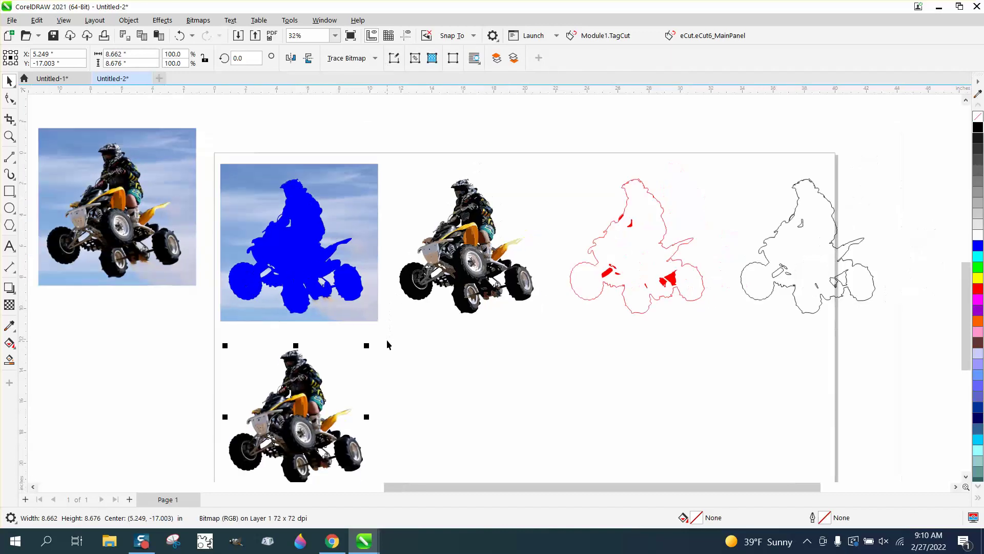
Draw a yellow rectangle with a red outline around the ATV cutout
{"action": "left_click", "coordinate": [10, 192]}
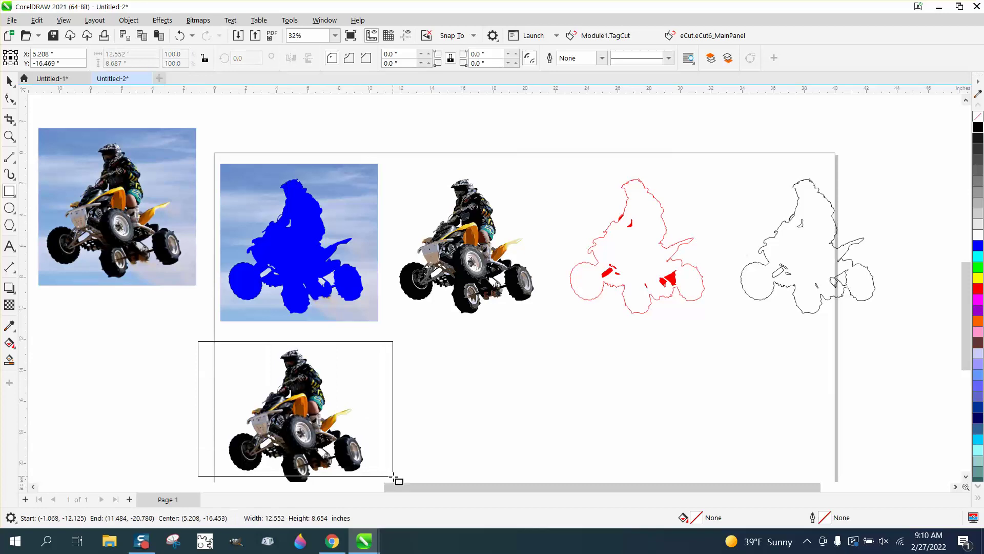
{"action": "left_click_drag", "start_coordinate": [198, 342], "coordinate": [395, 471]}
{"action": "right_click", "coordinate": [978, 292]}
{"action": "left_click", "coordinate": [977, 277]}
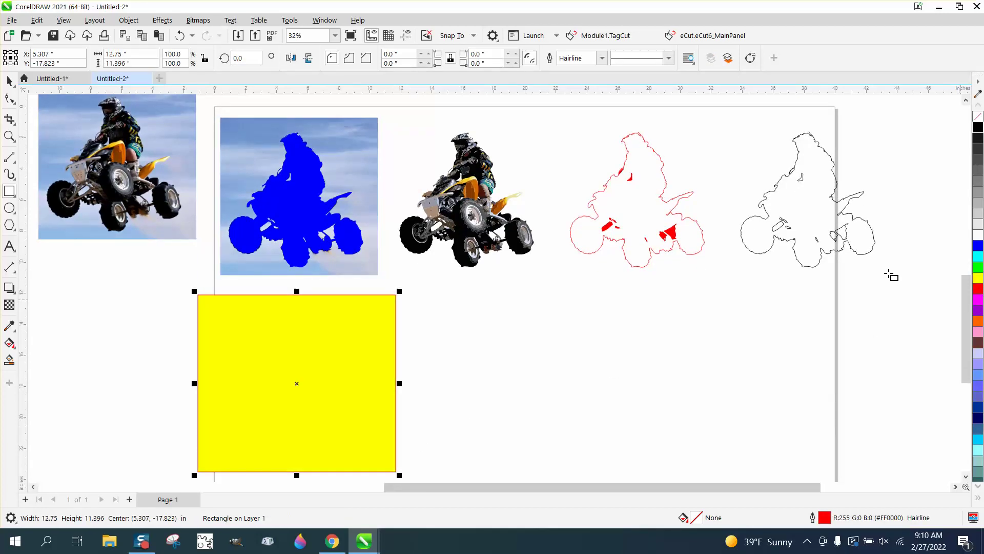
Send the rectangle To Back of Page, move it right, and bring the flag down beside the page
{"action": "left_click", "coordinate": [130, 25]}
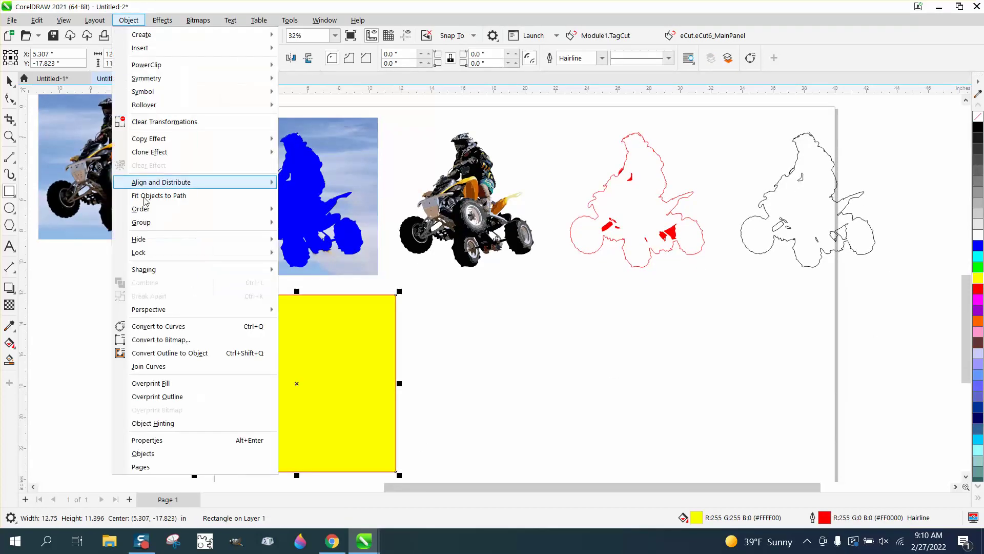
{"action": "mouse_move", "coordinate": [141, 209]}
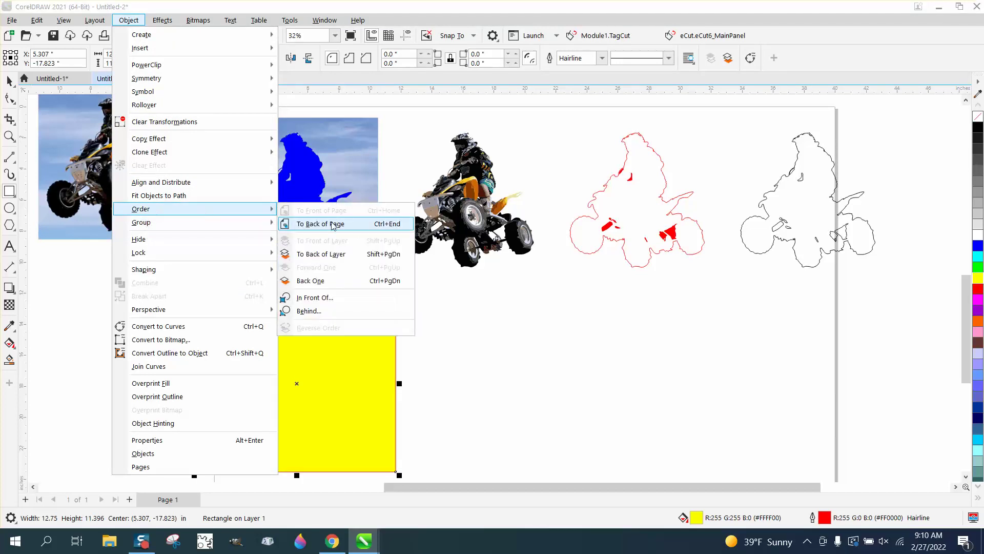
{"action": "left_click", "coordinate": [331, 223]}
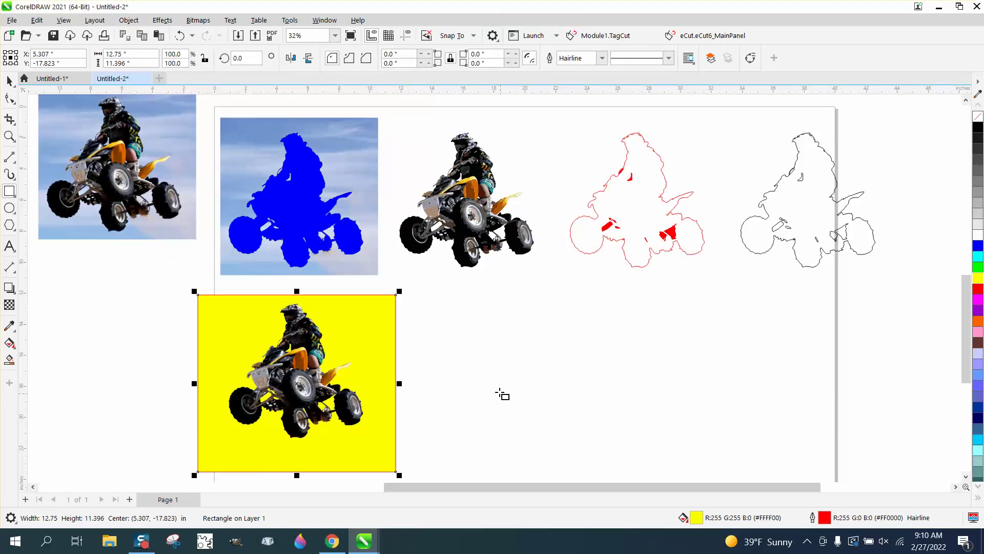
{"action": "scroll", "coordinate": [492, 390], "scroll_direction": "down", "scroll_amount": 2}
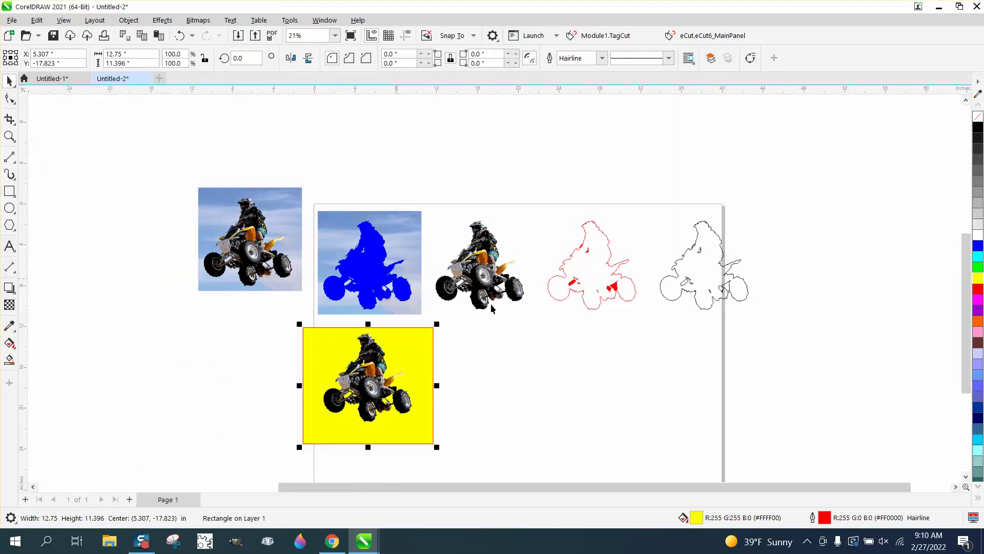
{"action": "scroll", "coordinate": [545, 320], "scroll_direction": "down", "scroll_amount": 1}
{"action": "left_click_drag", "start_coordinate": [458, 348], "coordinate": [652, 361]}
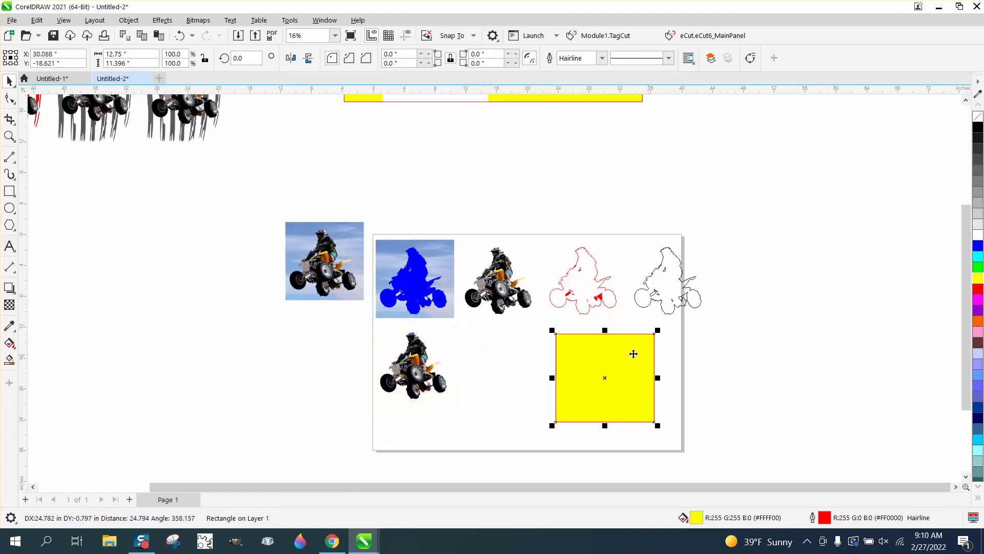
{"action": "scroll", "coordinate": [497, 355], "scroll_direction": "down", "scroll_amount": 1}
{"action": "left_click_drag", "start_coordinate": [445, 140], "coordinate": [302, 398]}
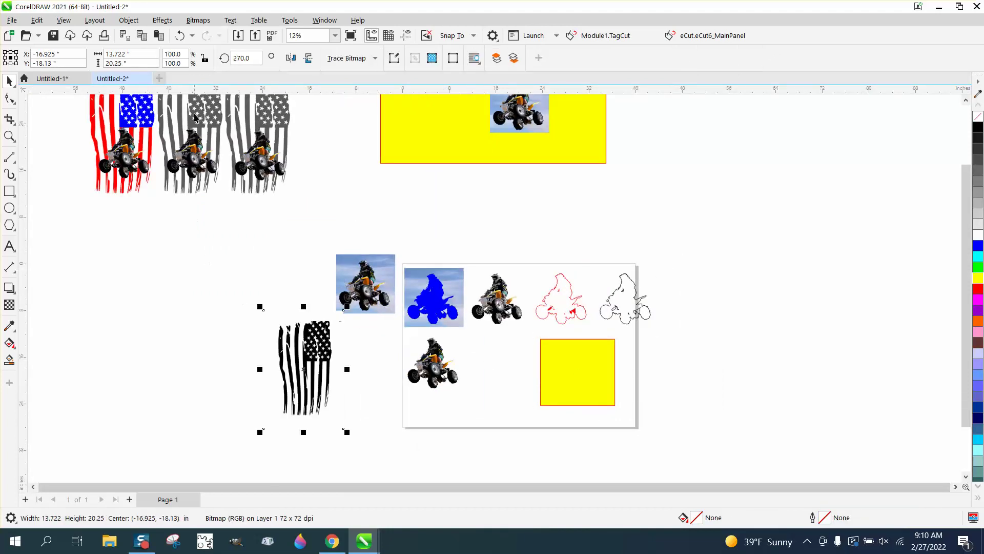
Trace the flag bitmap with Outline Trace Clipart, removing its background, into a 37-object vector group
{"action": "left_click", "coordinate": [376, 59]}
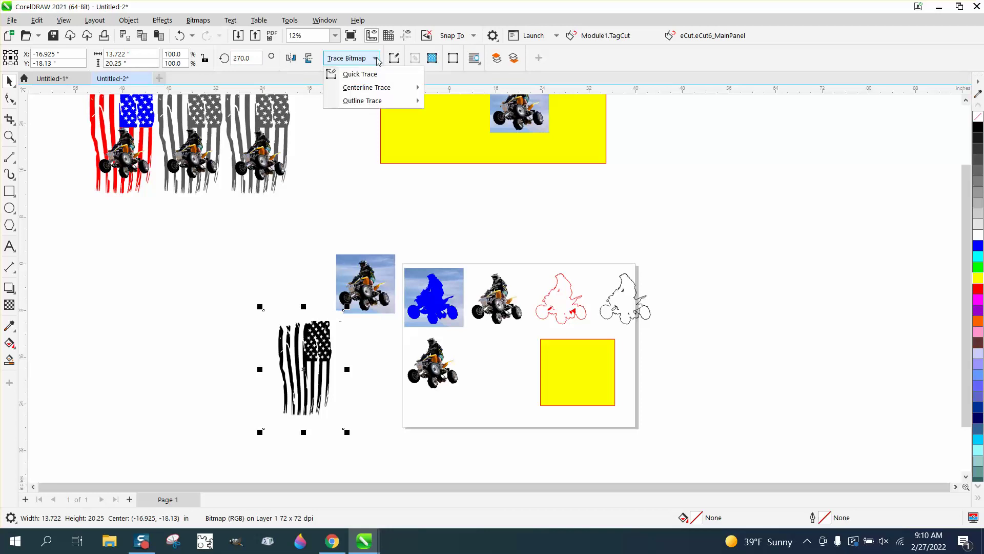
{"action": "mouse_move", "coordinate": [362, 100]}
{"action": "left_click", "coordinate": [449, 144]}
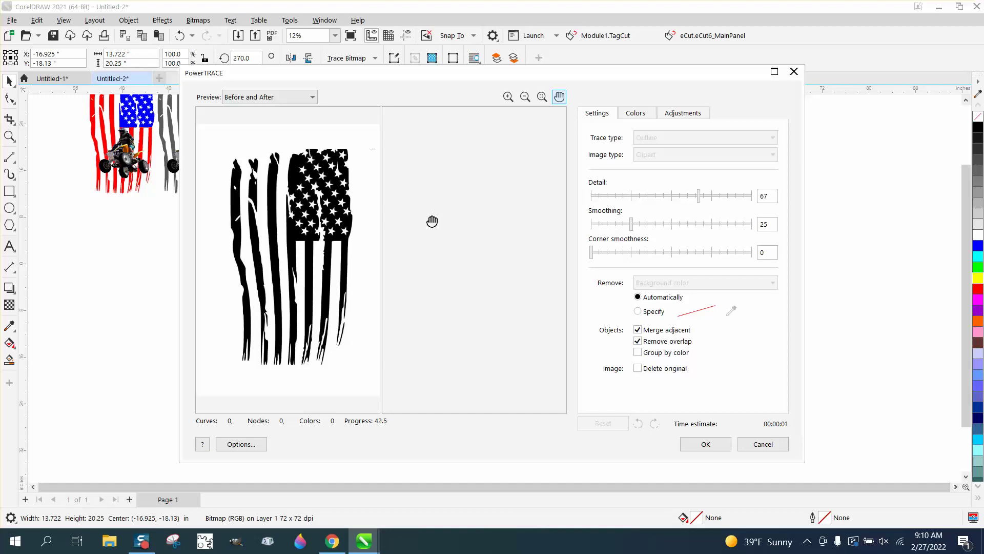
{"action": "left_click", "coordinate": [706, 444]}
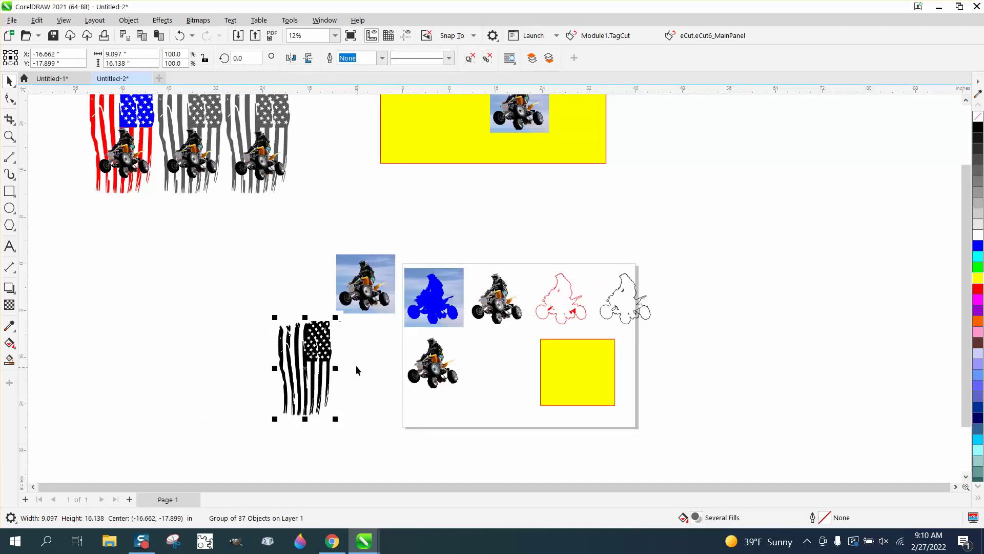
Duplicate the traced flag and stretch the yellow rectangle behind the copy to full flag height
{"action": "key", "text": "ctrl+d"}
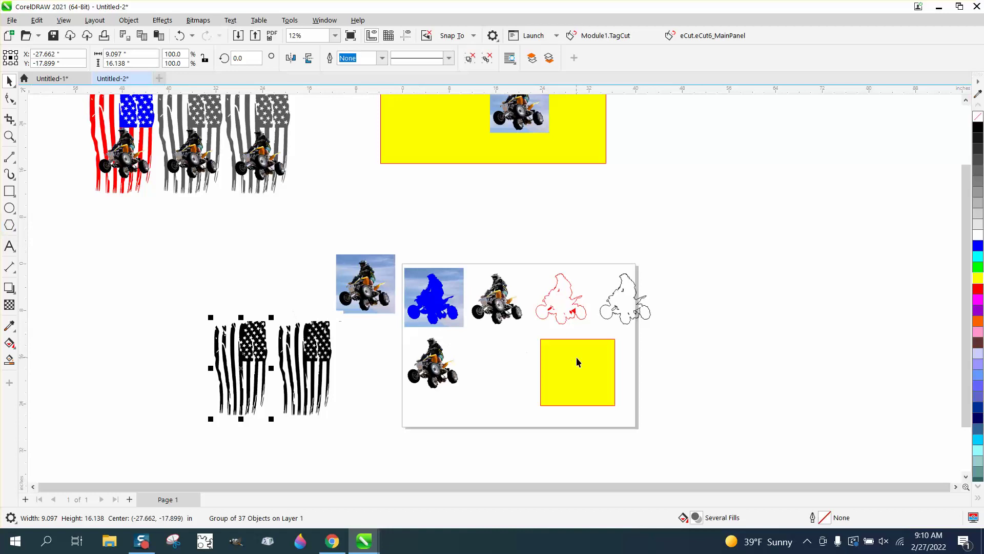
{"action": "left_click_drag", "start_coordinate": [578, 362], "coordinate": [244, 382]}
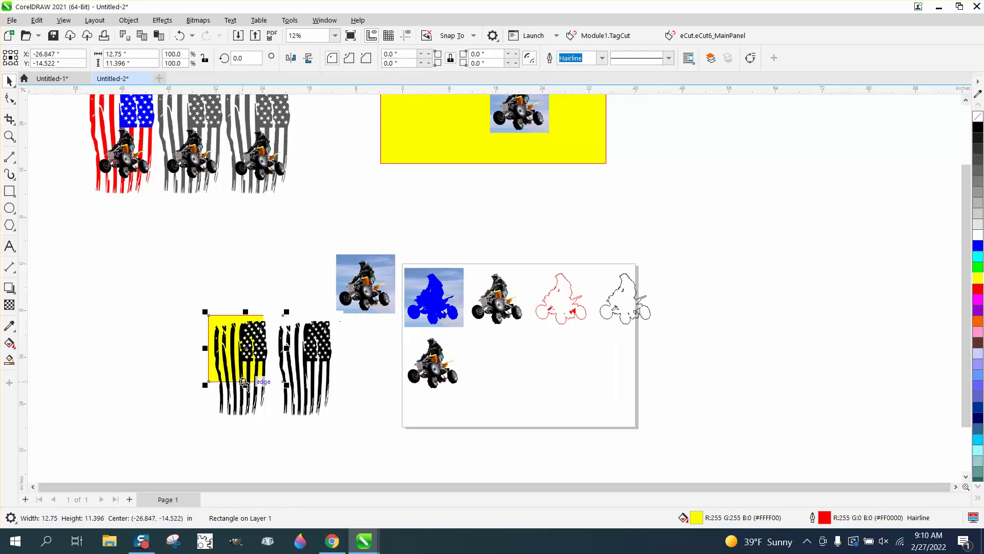
{"action": "left_click_drag", "start_coordinate": [246, 383], "coordinate": [246, 423]}
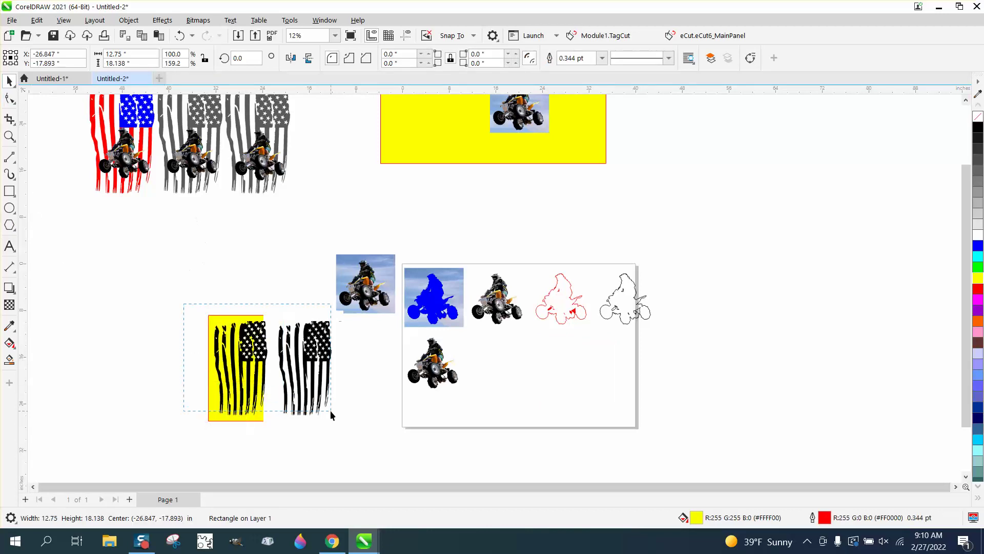
{"action": "left_click", "coordinate": [193, 316]}
Zoom in on the two flags and select the flag copy on the yellow rectangle
{"action": "left_click", "coordinate": [10, 137]}
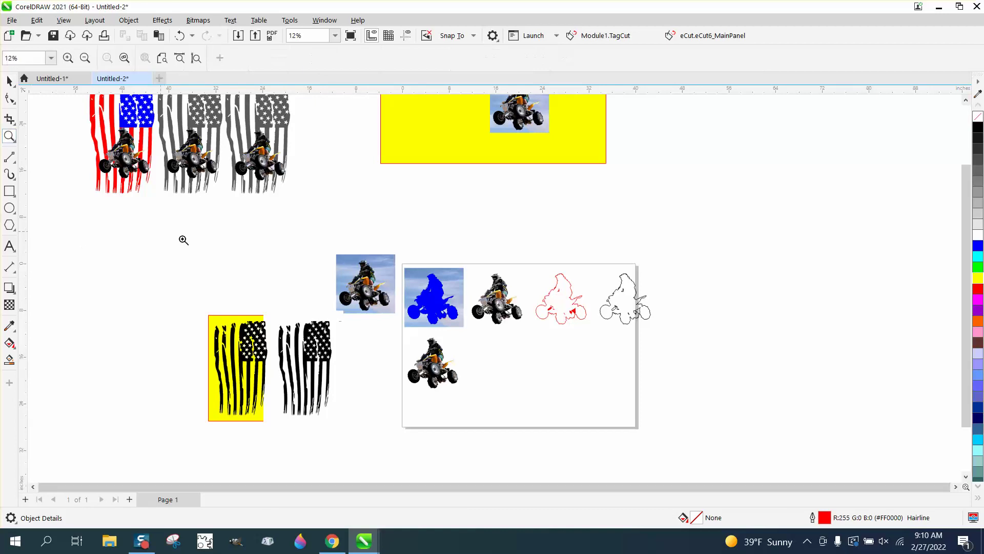
{"action": "left_click_drag", "start_coordinate": [189, 312], "coordinate": [347, 431]}
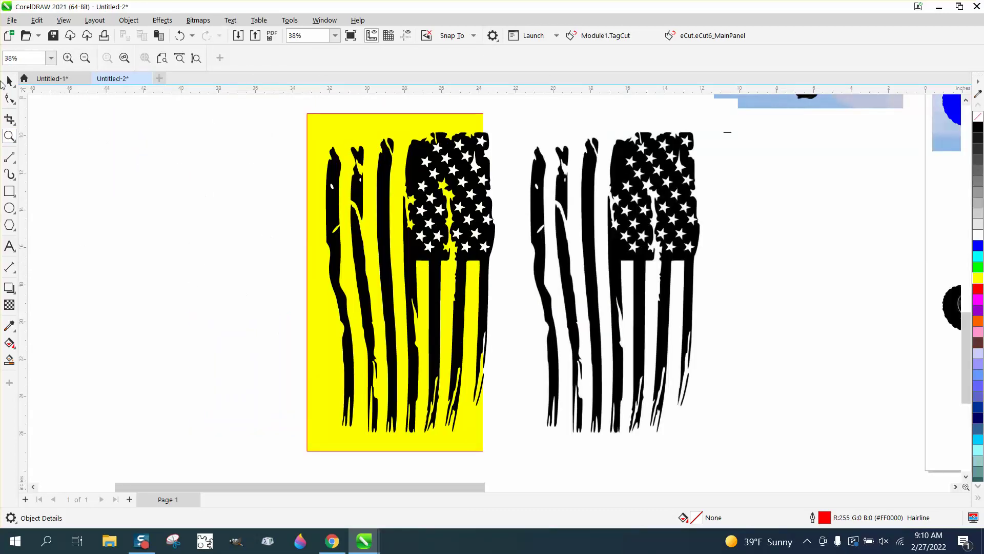
{"action": "left_click", "coordinate": [9, 80]}
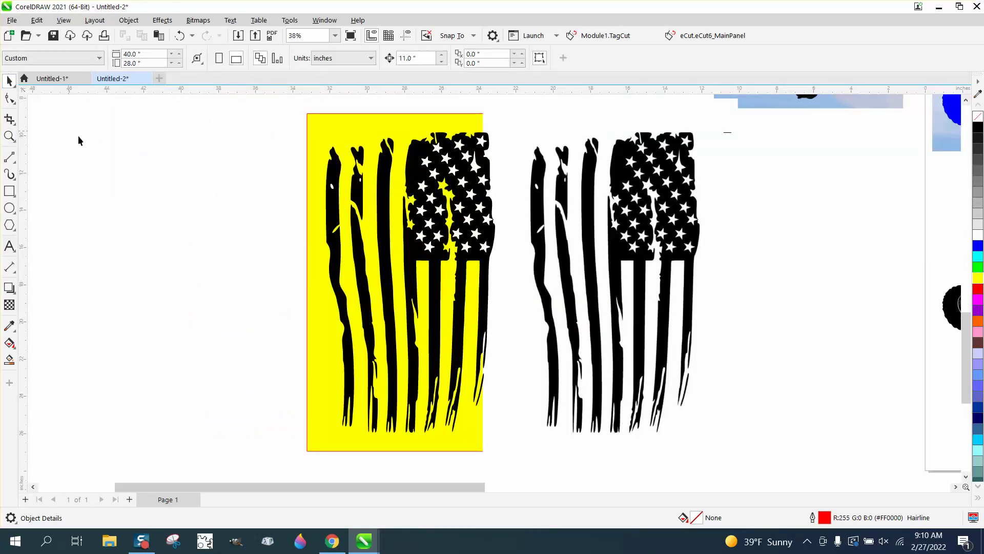
{"action": "left_click", "coordinate": [333, 174]}
{"action": "left_click", "coordinate": [129, 20]}
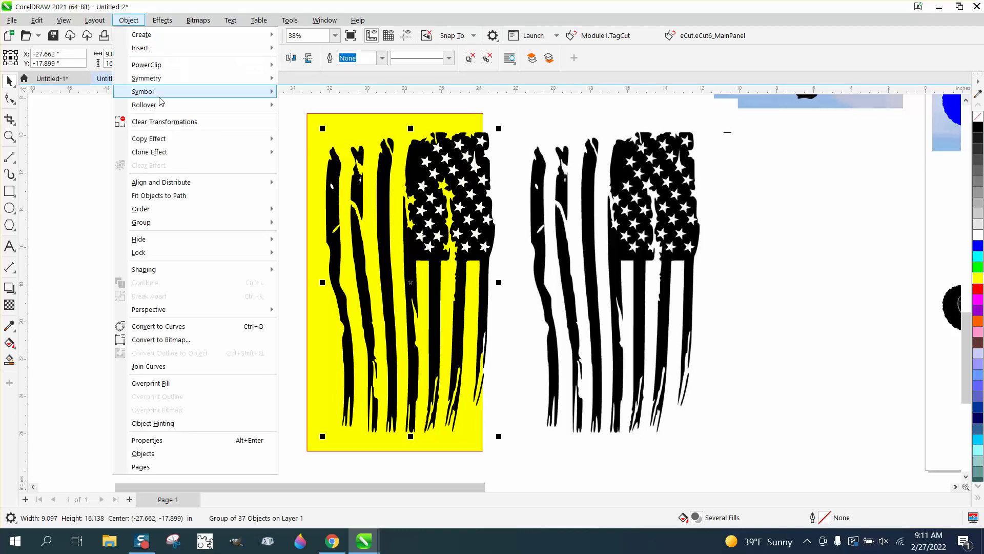
{"action": "mouse_move", "coordinate": [141, 222]}
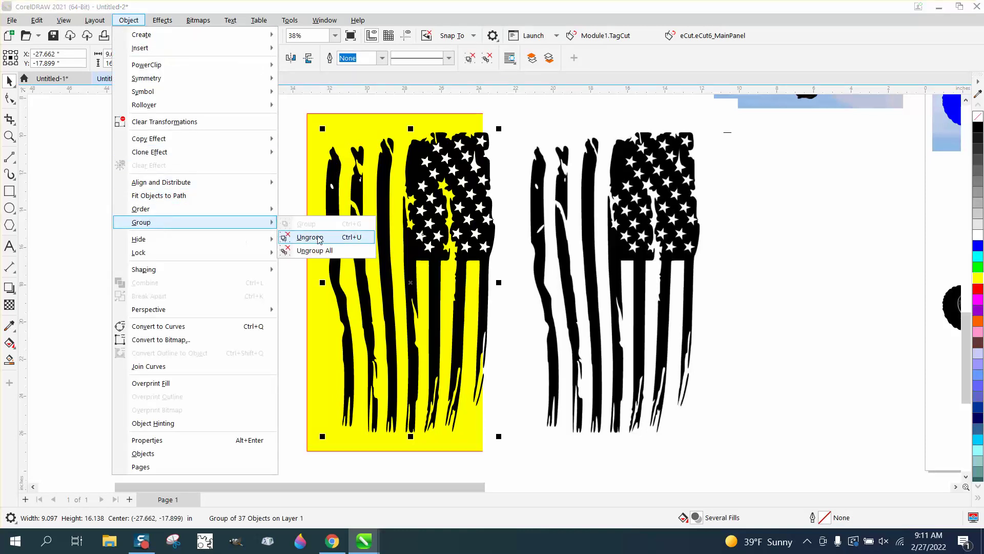
Ungroup the flag copy and nudge each black stripe, star-field and sliver piece left
{"action": "left_click", "coordinate": [319, 238]}
{"action": "left_click", "coordinate": [264, 233]}
{"action": "left_click", "coordinate": [332, 246]}
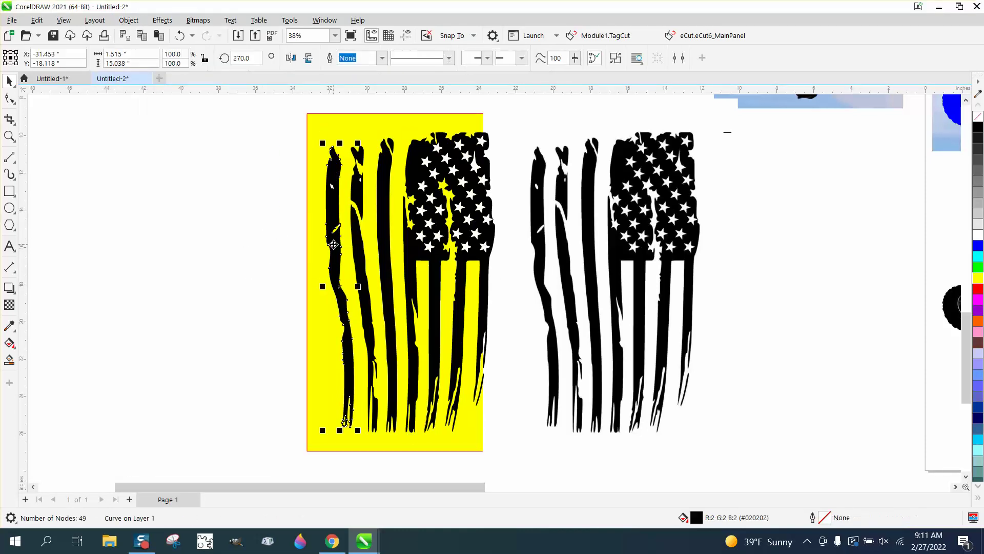
{"action": "key", "text": "Left"}
{"action": "left_click", "coordinate": [363, 206]}
{"action": "key", "text": "Left"}
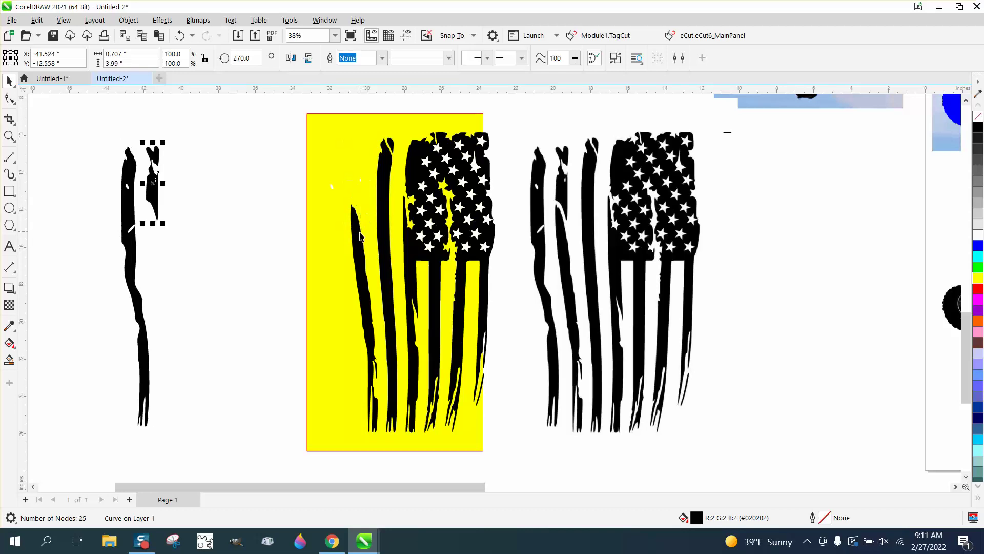
{"action": "left_click", "coordinate": [362, 237]}
{"action": "key", "text": "Left"}
{"action": "key", "text": "Left"}
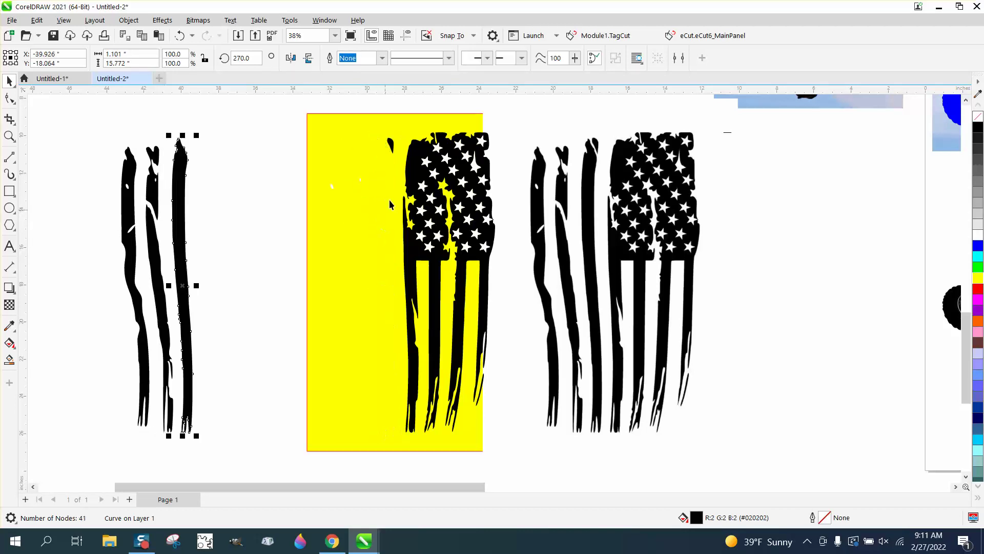
{"action": "left_click", "coordinate": [397, 153]}
{"action": "key", "text": "Left"}
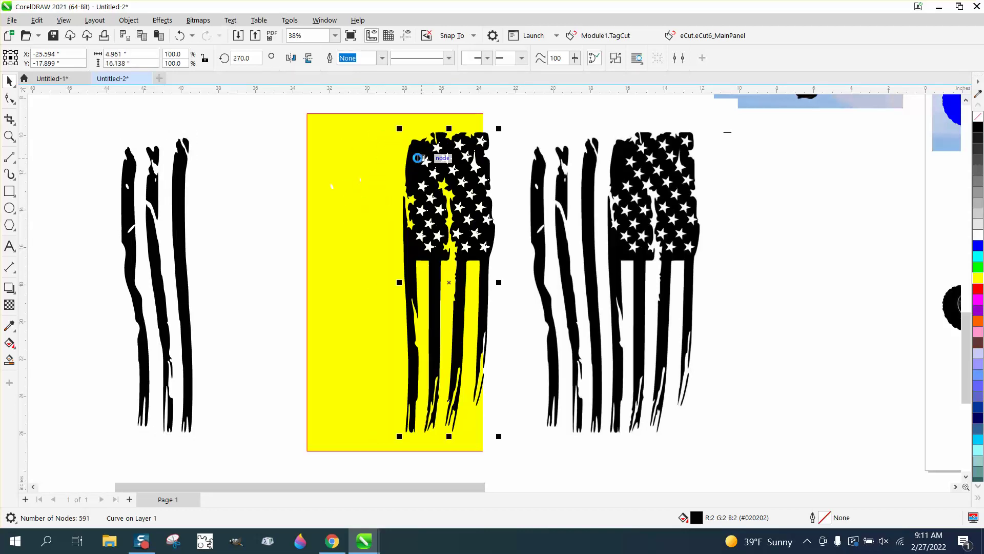
{"action": "left_click", "coordinate": [419, 163]}
{"action": "key", "text": "Left"}
{"action": "left_click", "coordinate": [482, 380]}
{"action": "key", "text": "Left"}
Delete the leftover white stars and yellow rectangle, then select all black flag pieces
{"action": "left_click_drag", "start_coordinate": [306, 113], "coordinate": [486, 384]}
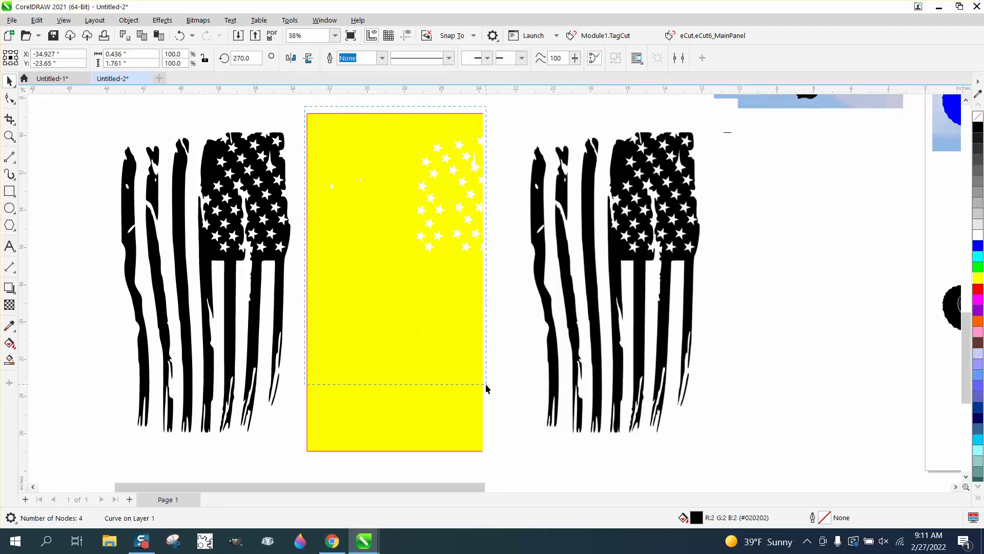
{"action": "key", "text": "Delete"}
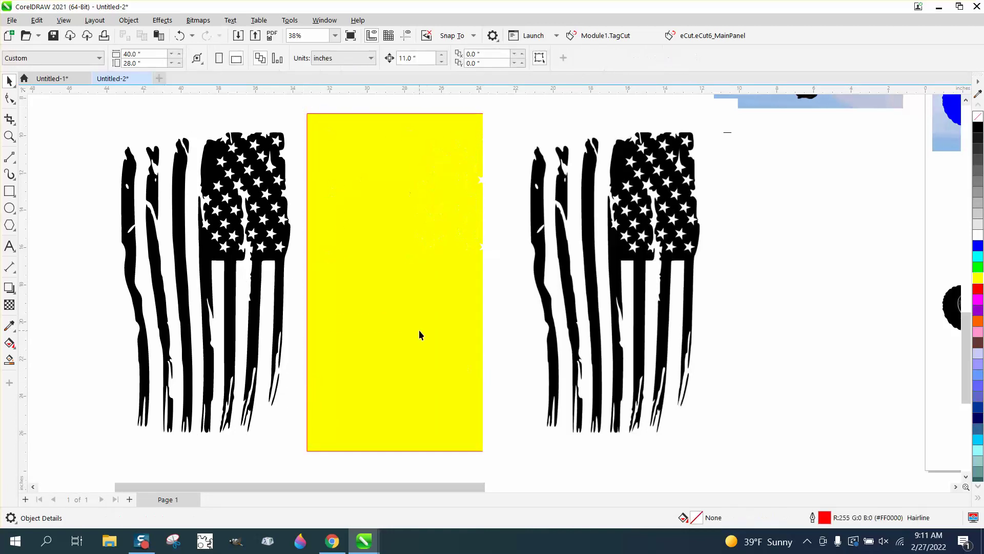
{"action": "left_click", "coordinate": [418, 331]}
{"action": "key", "text": "Delete"}
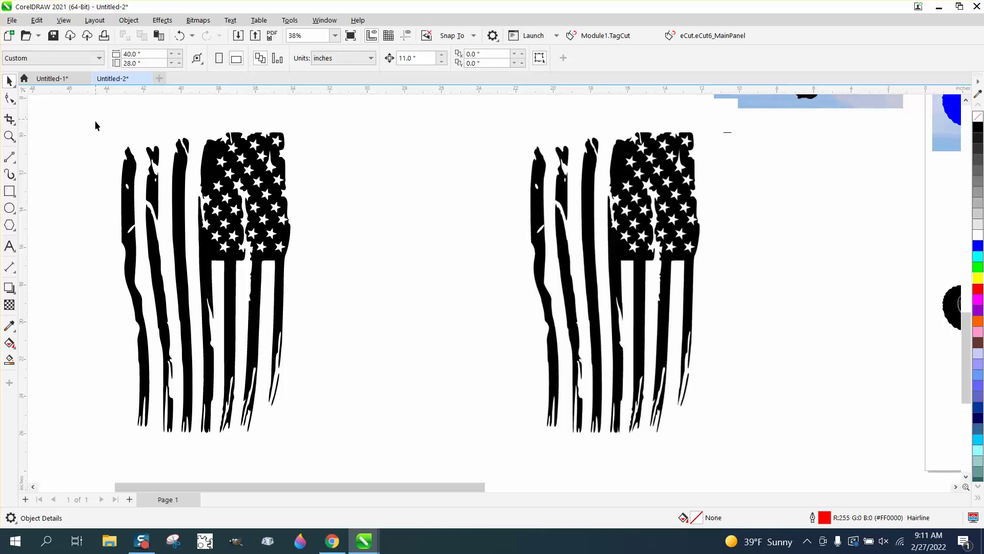
{"action": "left_click_drag", "start_coordinate": [104, 198], "coordinate": [424, 450]}
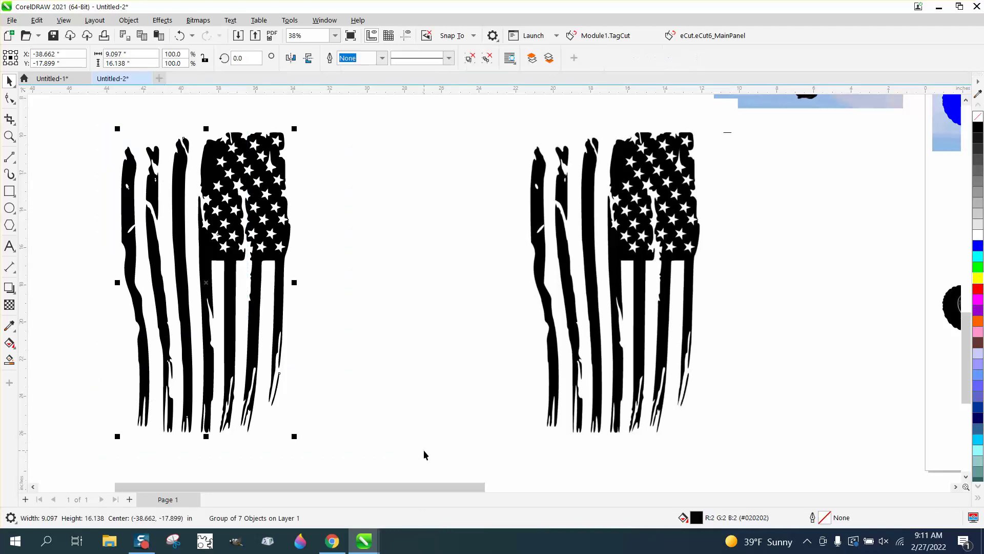
{"action": "scroll", "coordinate": [470, 454], "scroll_direction": "down", "scroll_amount": 2}
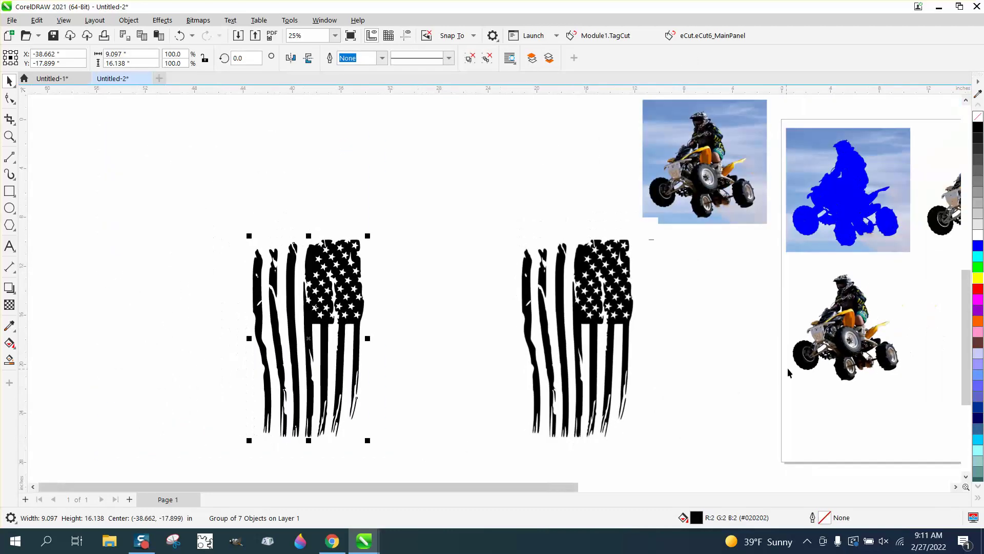
Place the ATV rider over the flag's lower half, bring it To Front of Page, and zoom in
{"action": "left_click_drag", "start_coordinate": [846, 337], "coordinate": [305, 354]}
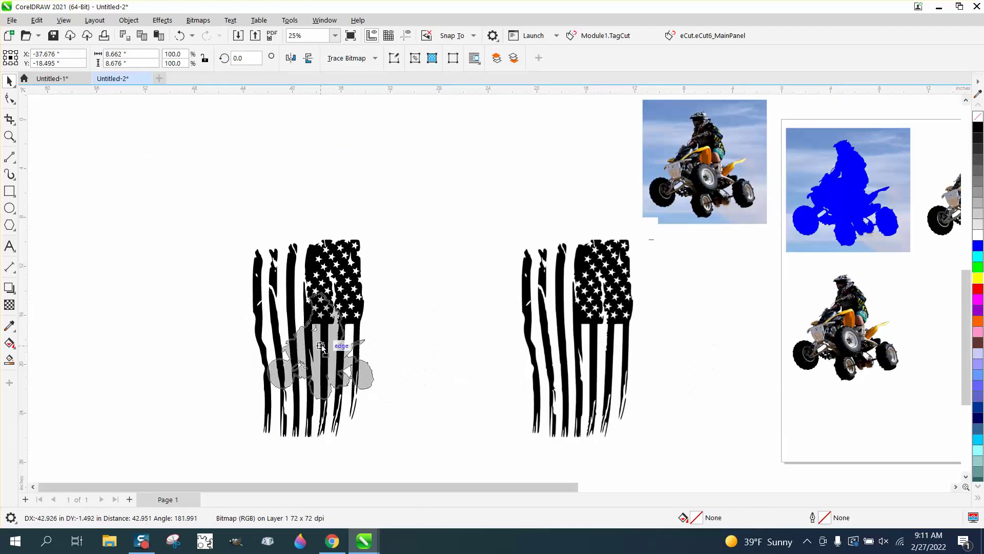
{"action": "left_click_drag", "start_coordinate": [306, 354], "coordinate": [312, 358]}
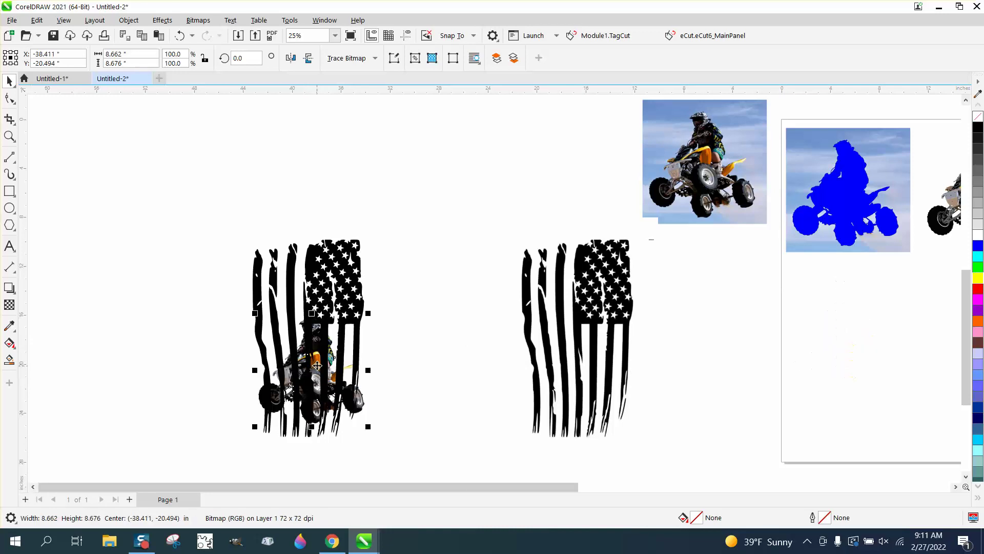
{"action": "left_click", "coordinate": [129, 20]}
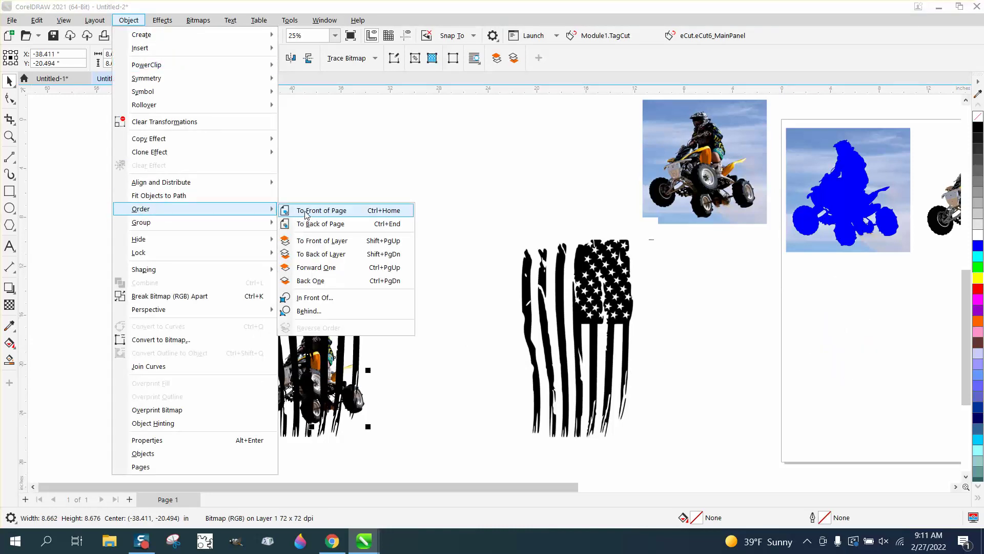
{"action": "left_click", "coordinate": [304, 209]}
{"action": "left_click", "coordinate": [10, 138]}
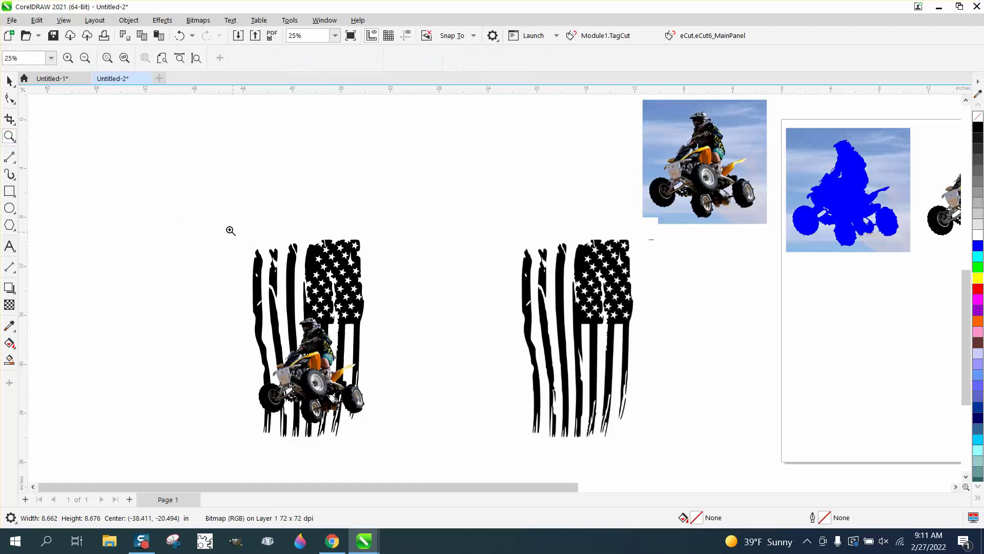
{"action": "left_click_drag", "start_coordinate": [229, 234], "coordinate": [442, 444]}
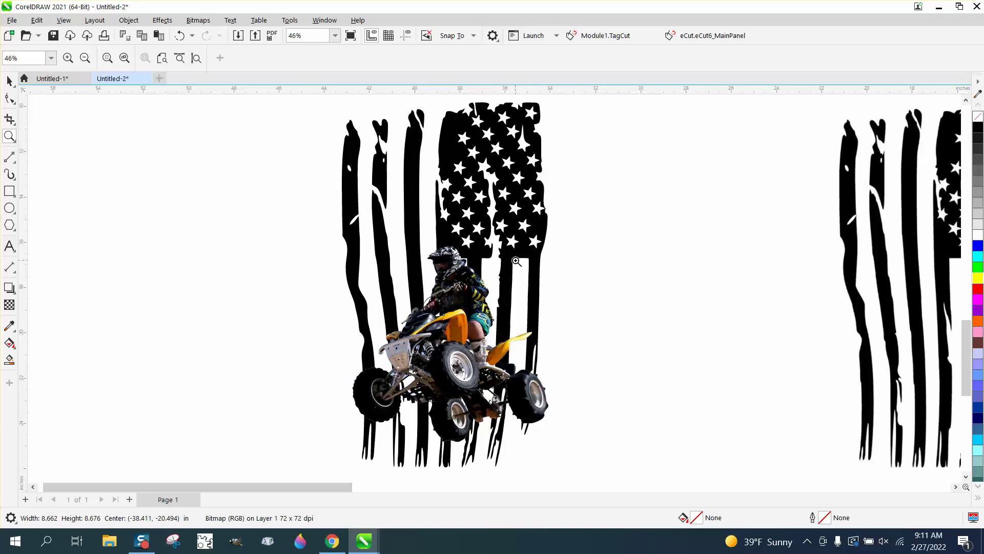
{"action": "scroll", "coordinate": [500, 242], "scroll_direction": "down", "scroll_amount": 1}
{"action": "scroll", "coordinate": [539, 272], "scroll_direction": "down", "scroll_amount": 1}
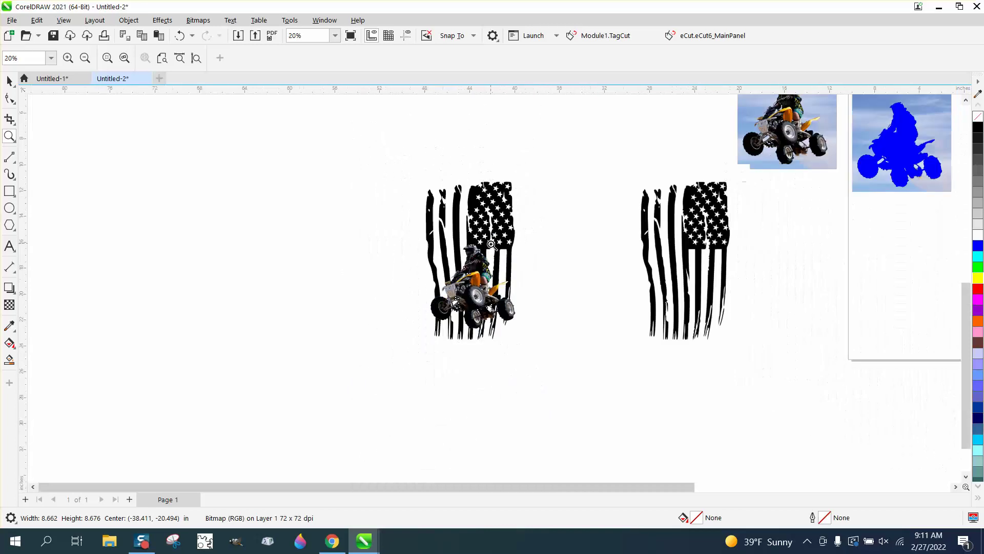
{"action": "scroll", "coordinate": [619, 296], "scroll_direction": "down", "scroll_amount": 1}
{"action": "scroll", "coordinate": [626, 296], "scroll_direction": "down", "scroll_amount": 2}
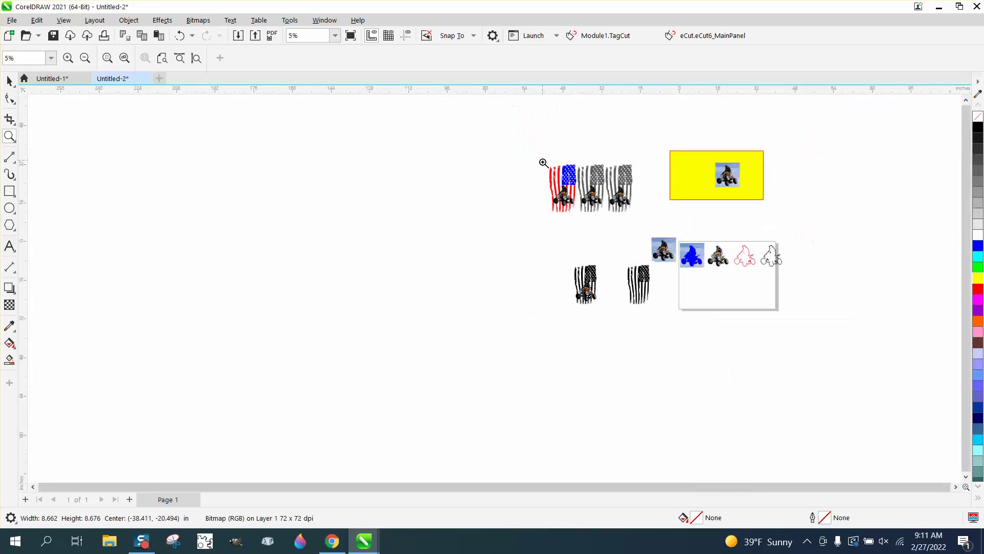
{"action": "scroll", "coordinate": [602, 234], "scroll_direction": "up", "scroll_amount": 4}
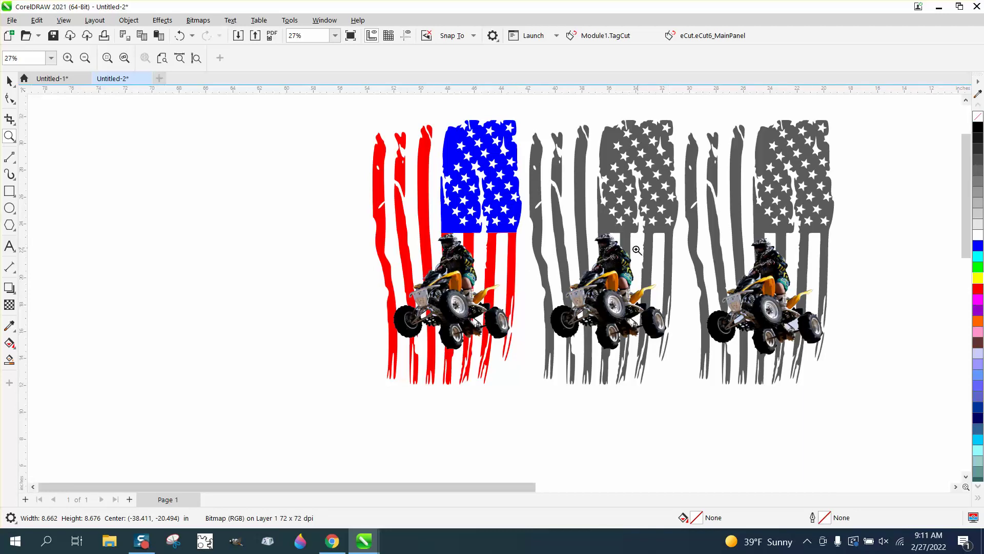
{"action": "scroll", "coordinate": [636, 250], "scroll_direction": "down", "scroll_amount": 2}
{"action": "scroll", "coordinate": [636, 249], "scroll_direction": "down", "scroll_amount": 1}
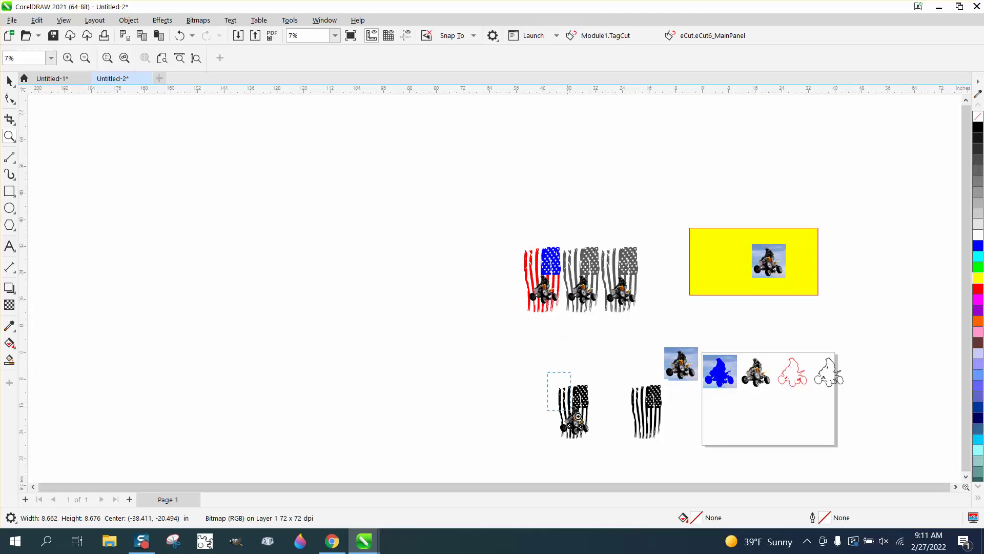
{"action": "left_click_drag", "start_coordinate": [634, 440], "coordinate": [635, 440]}
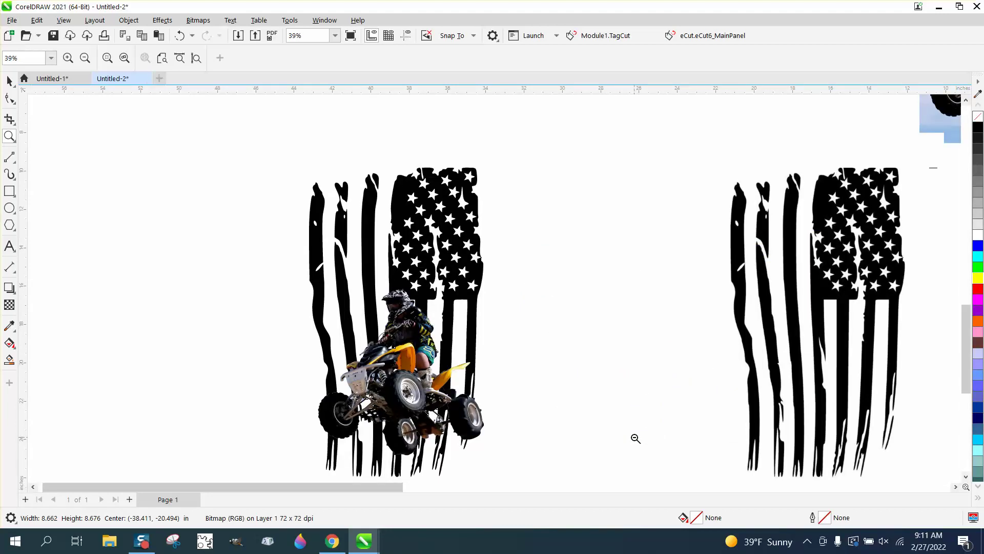